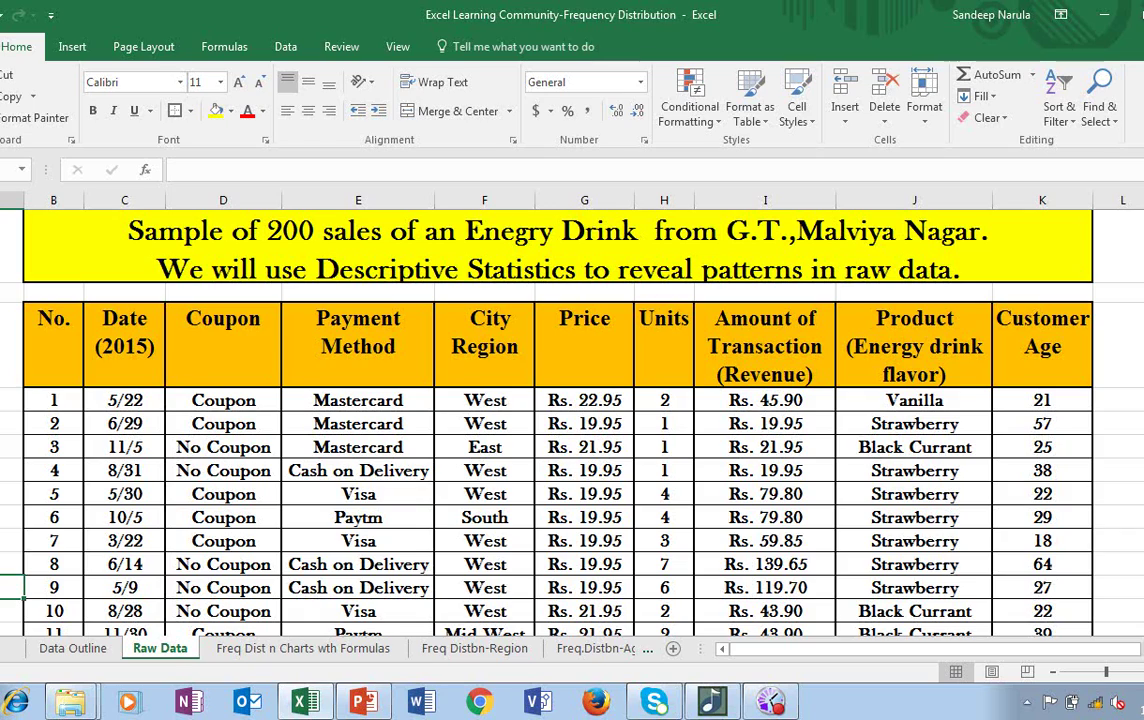
Review the energy drink sales records in the Raw Data sheet down to No. 200 and back, and minimize the workbook
scroll(560, 420, "down", 9)
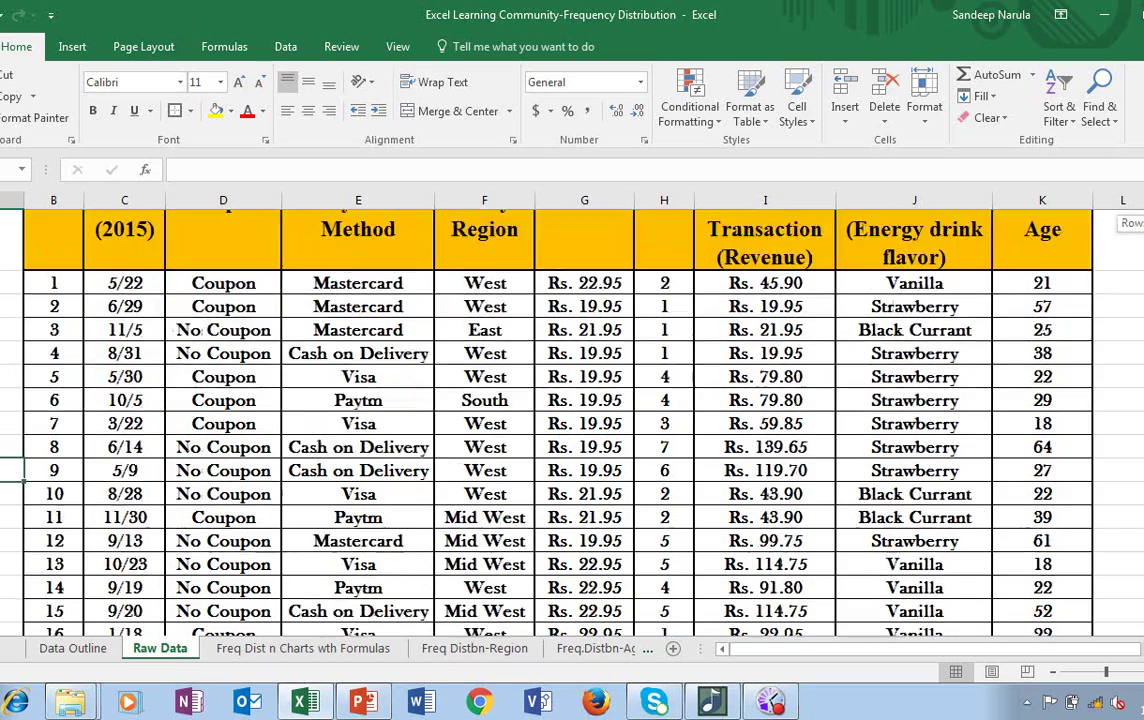
scroll(560, 420, "down", 20)
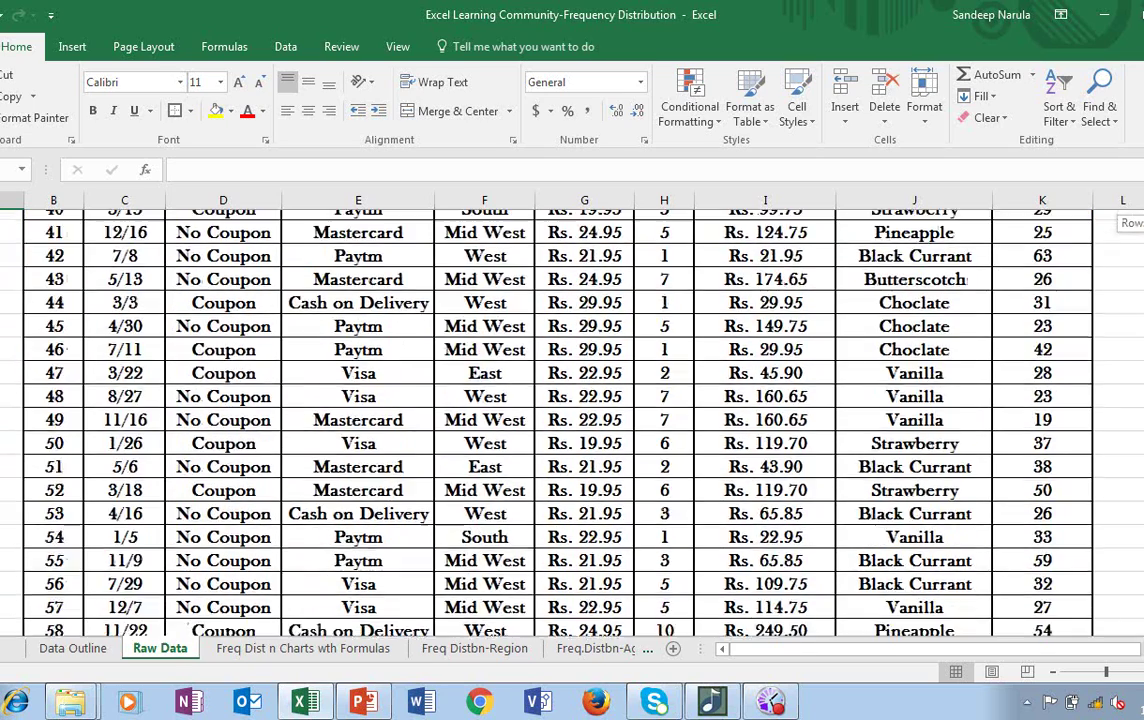
scroll(560, 420, "down", 17)
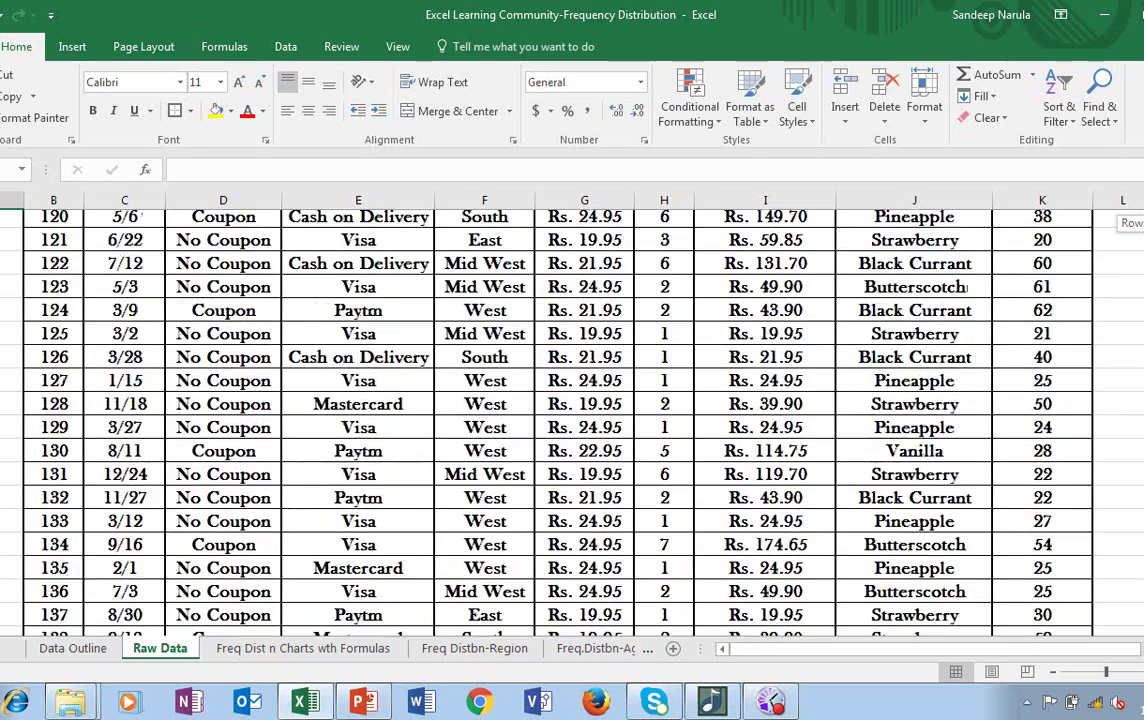
scroll(560, 420, "down", 8)
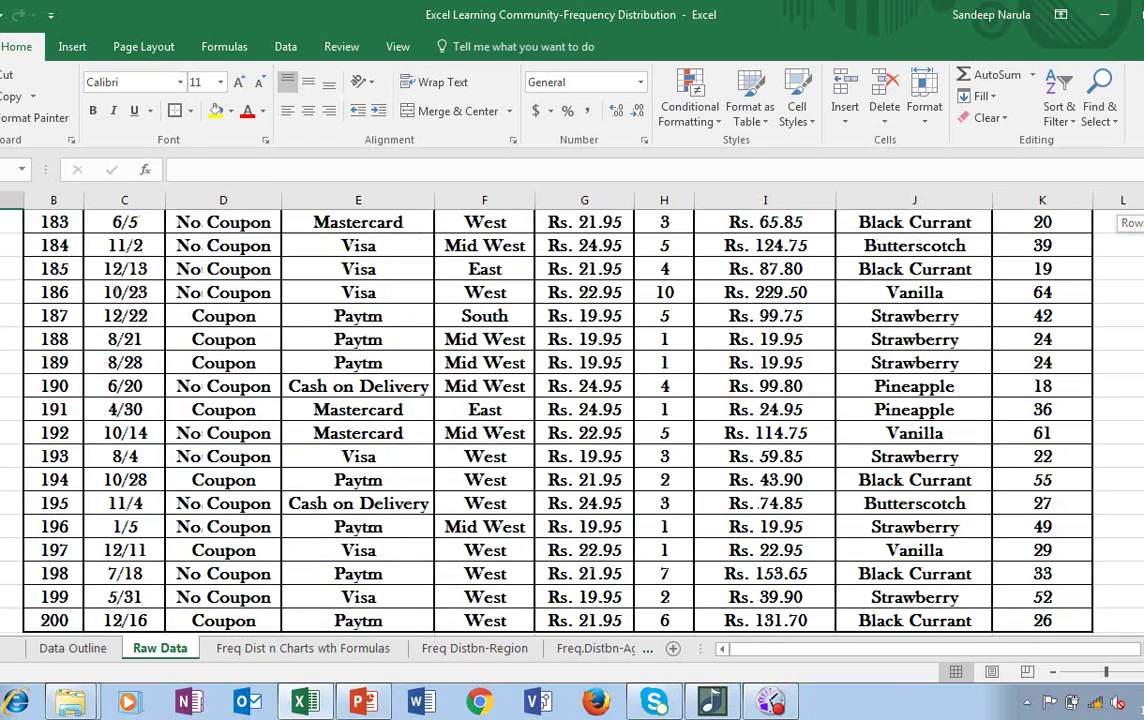
scroll(560, 420, "up", 7)
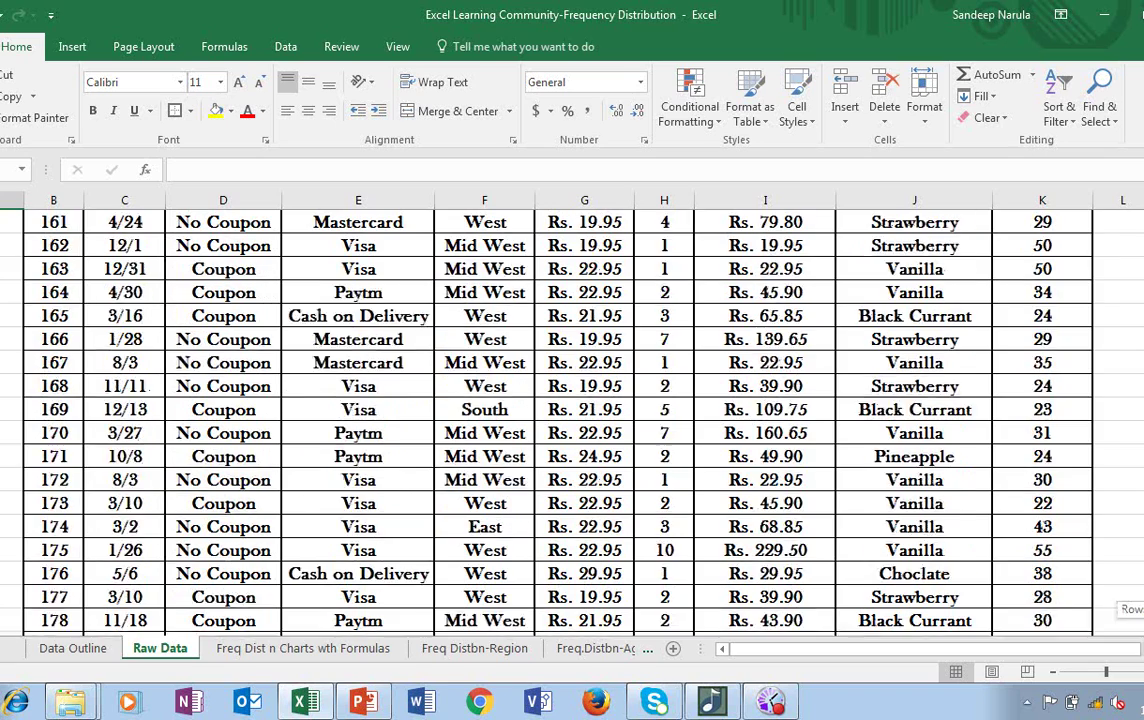
scroll(560, 420, "up", 20)
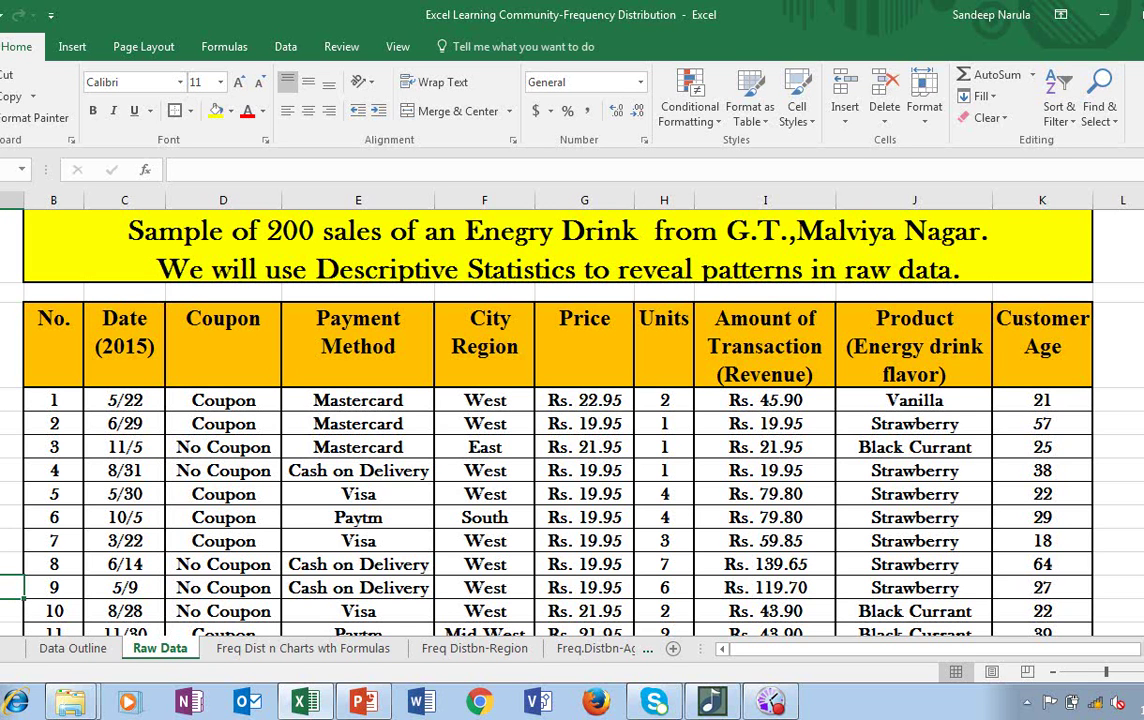
left_click(1108, 22)
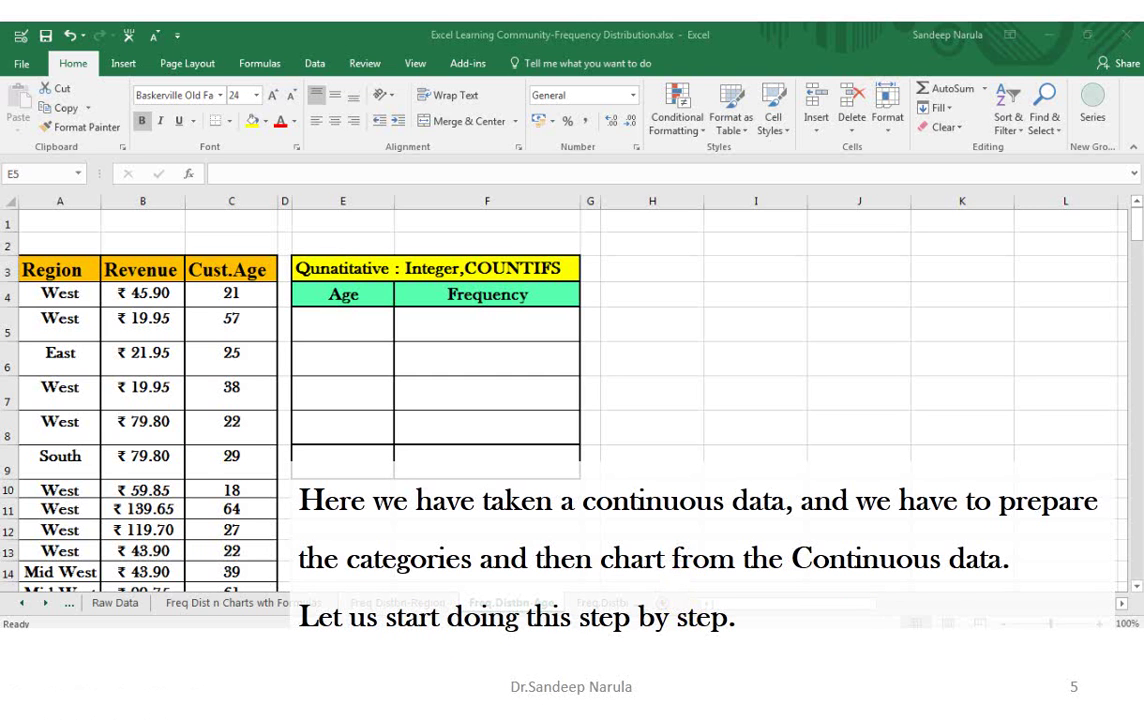
key("Right")
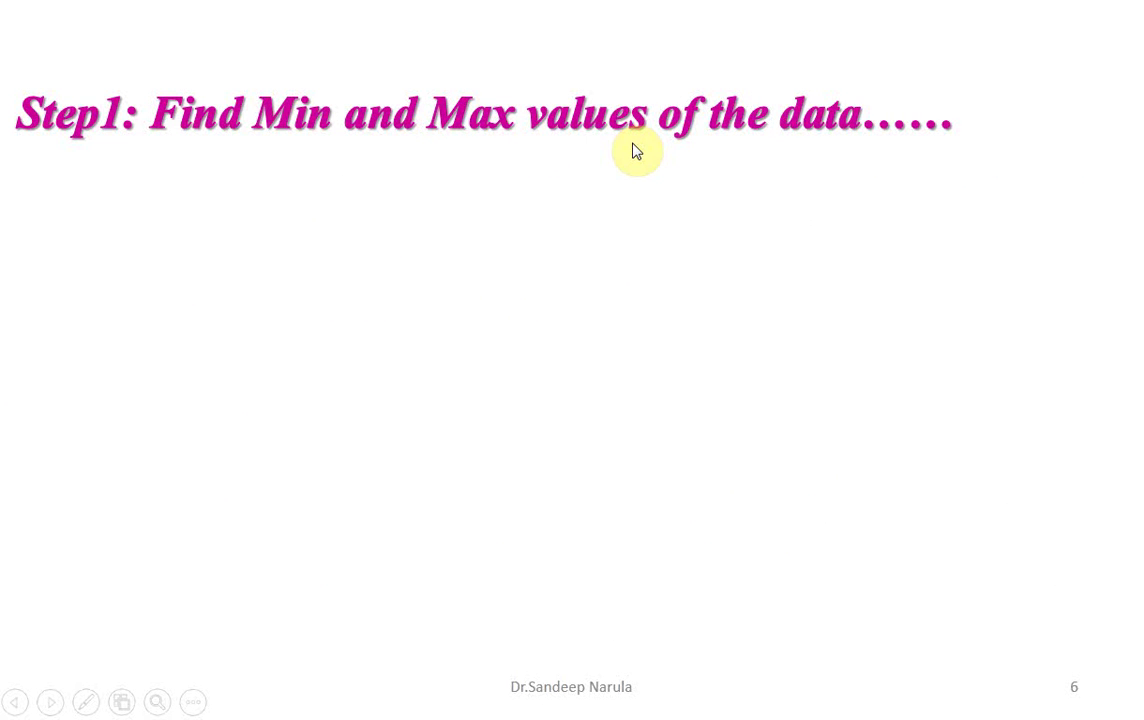
key("Right")
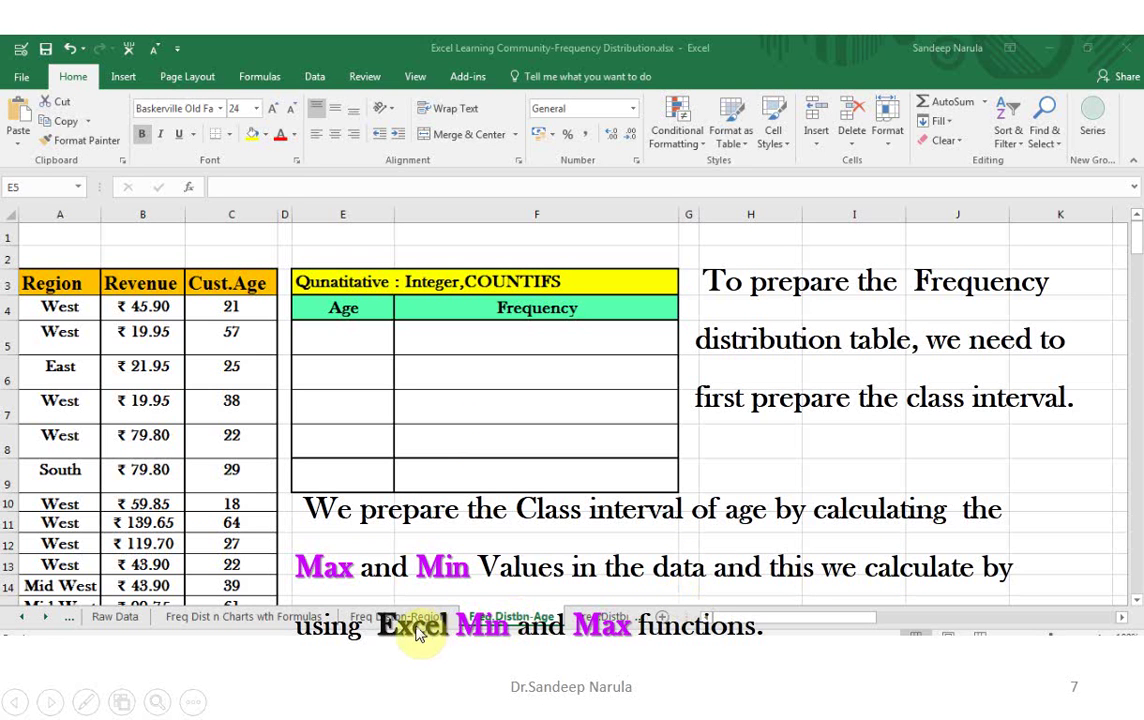
left_click(625, 583)
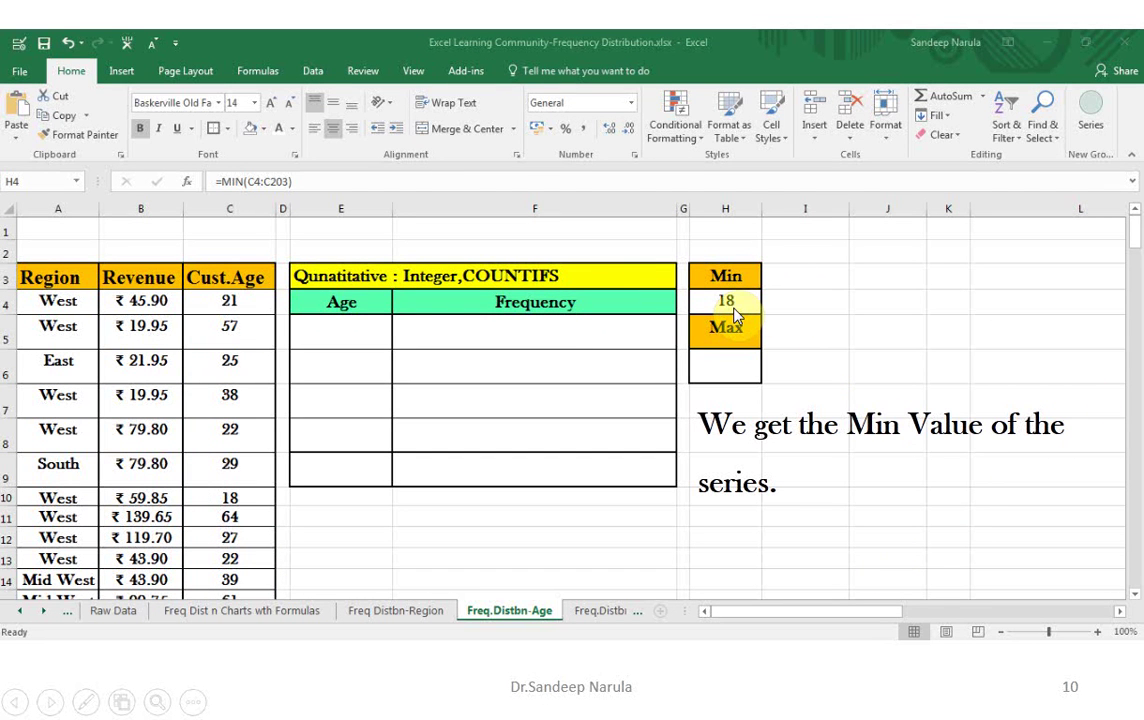
left_click(731, 372)
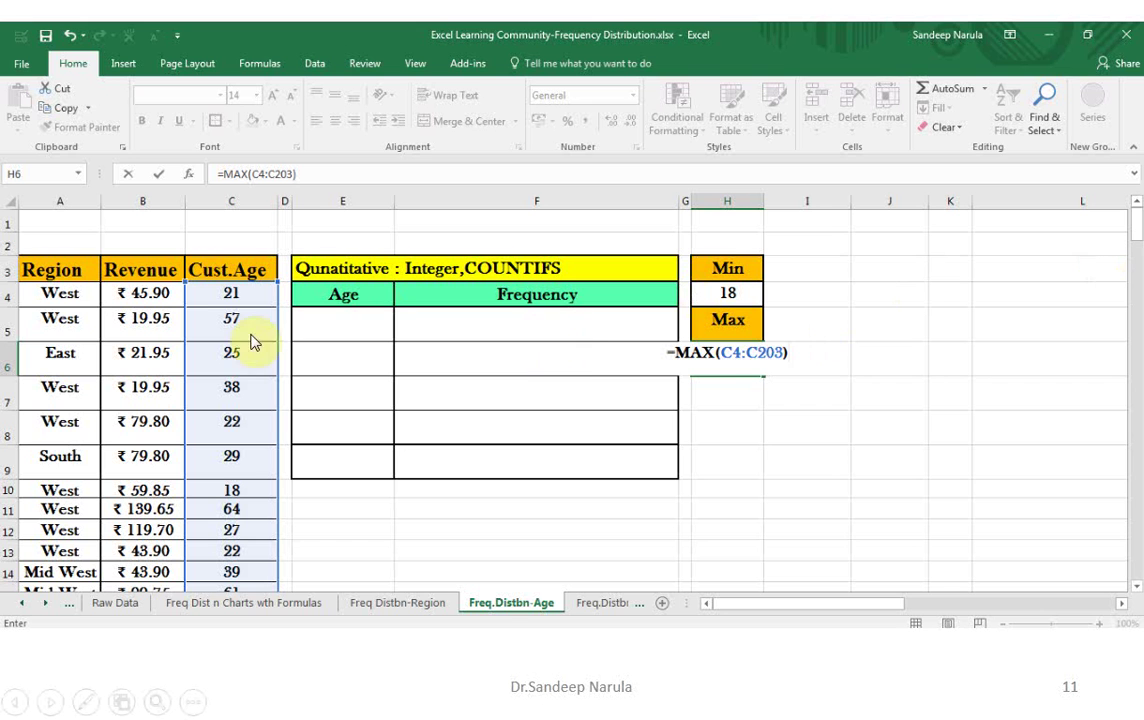
left_click(745, 331)
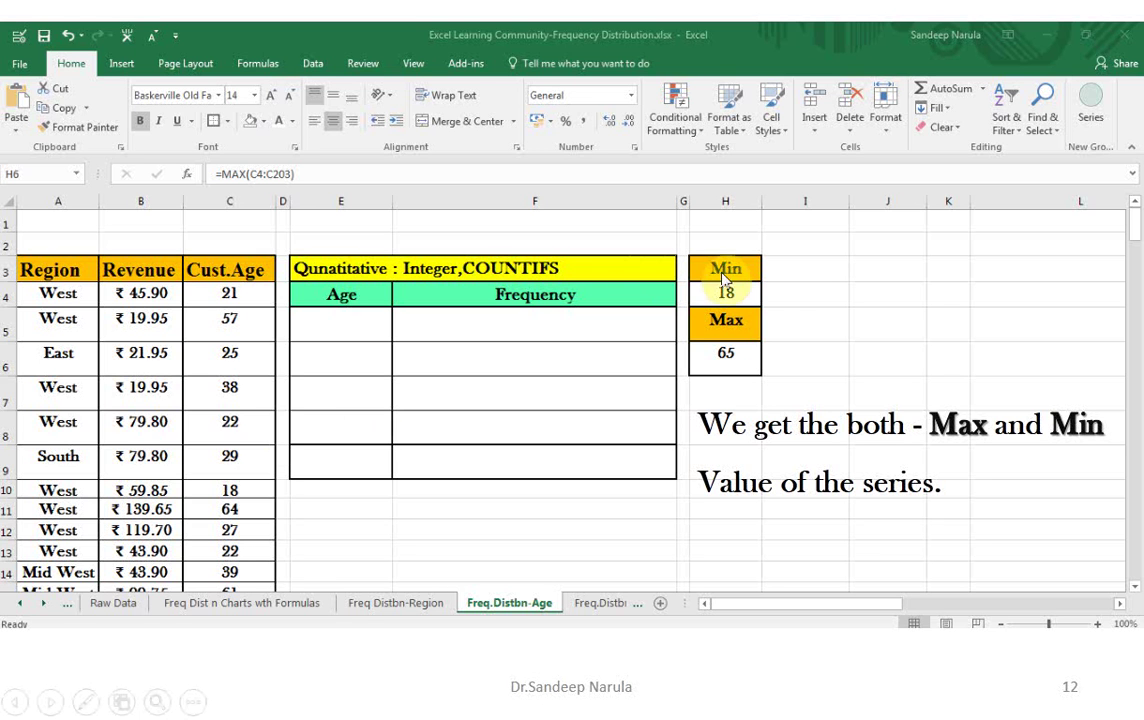
left_click(588, 345)
key("Left")
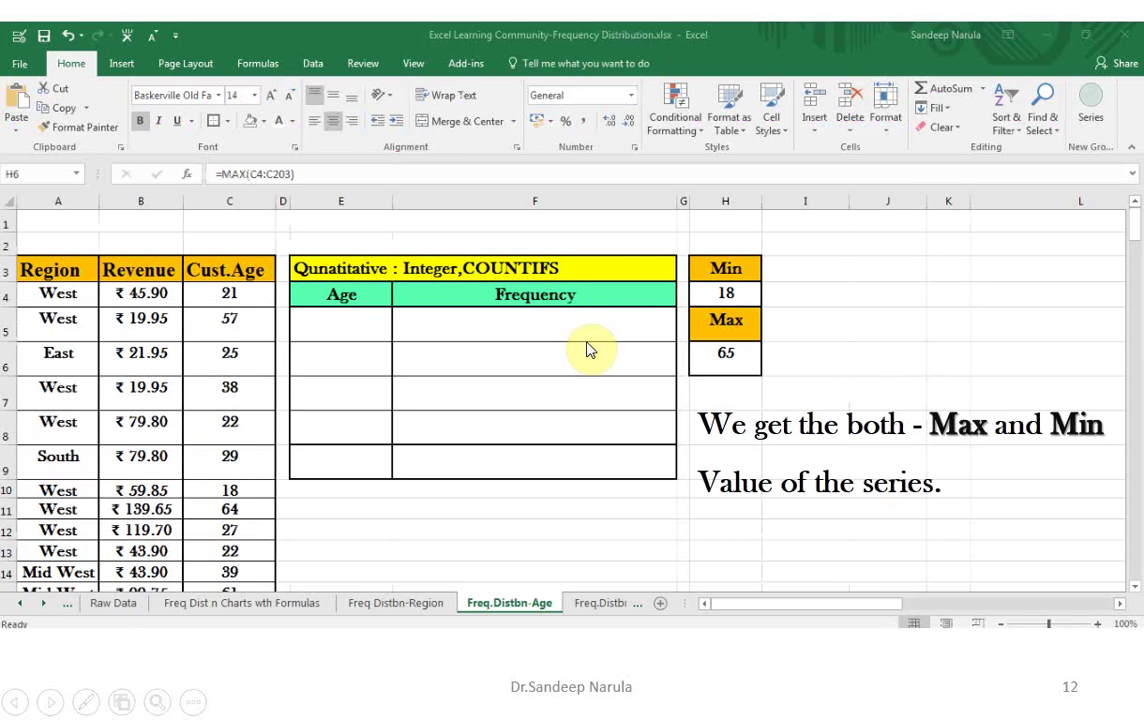
key("Right")
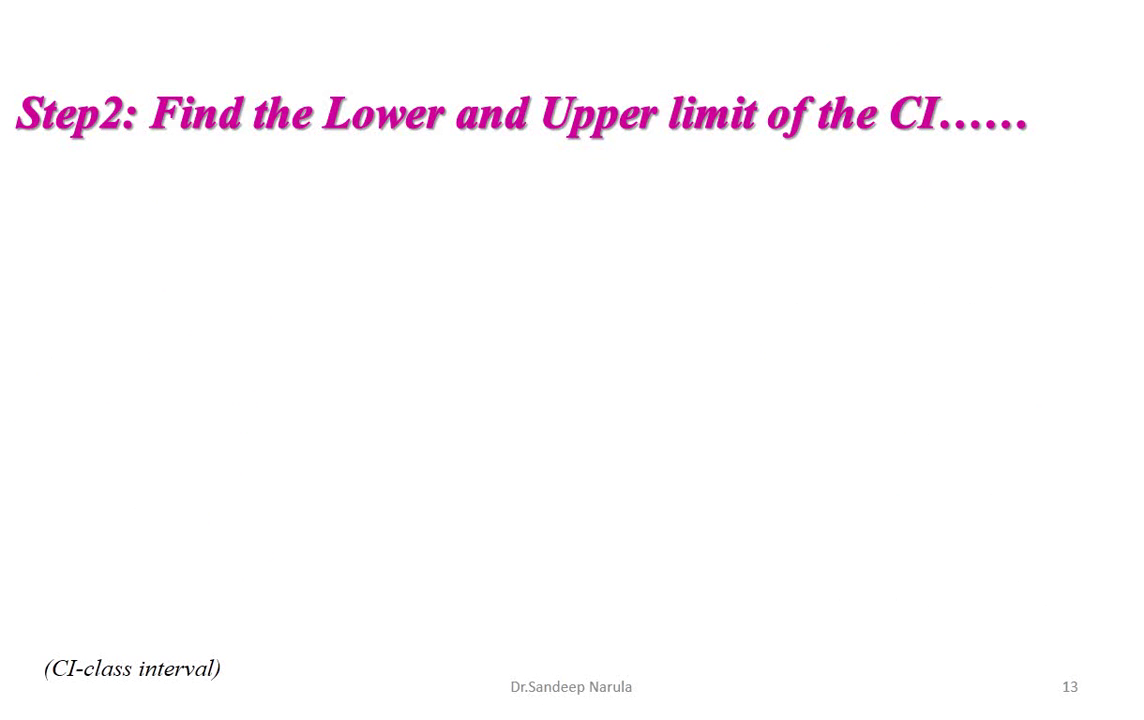
key("Right")
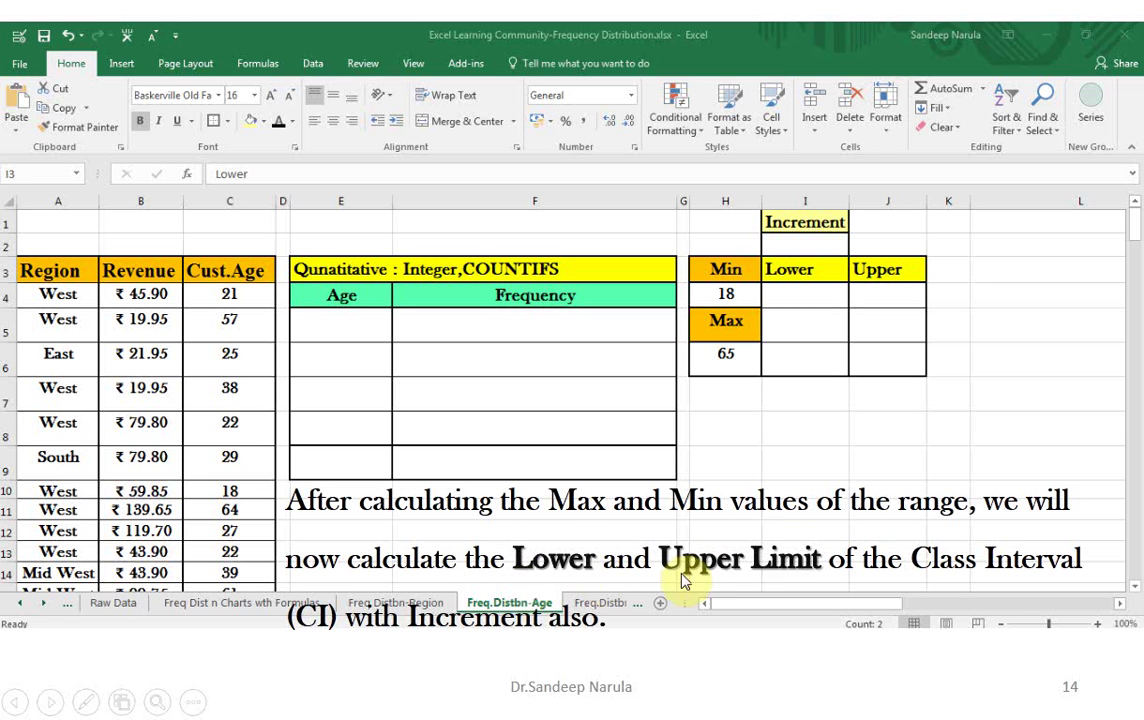
left_click(563, 588)
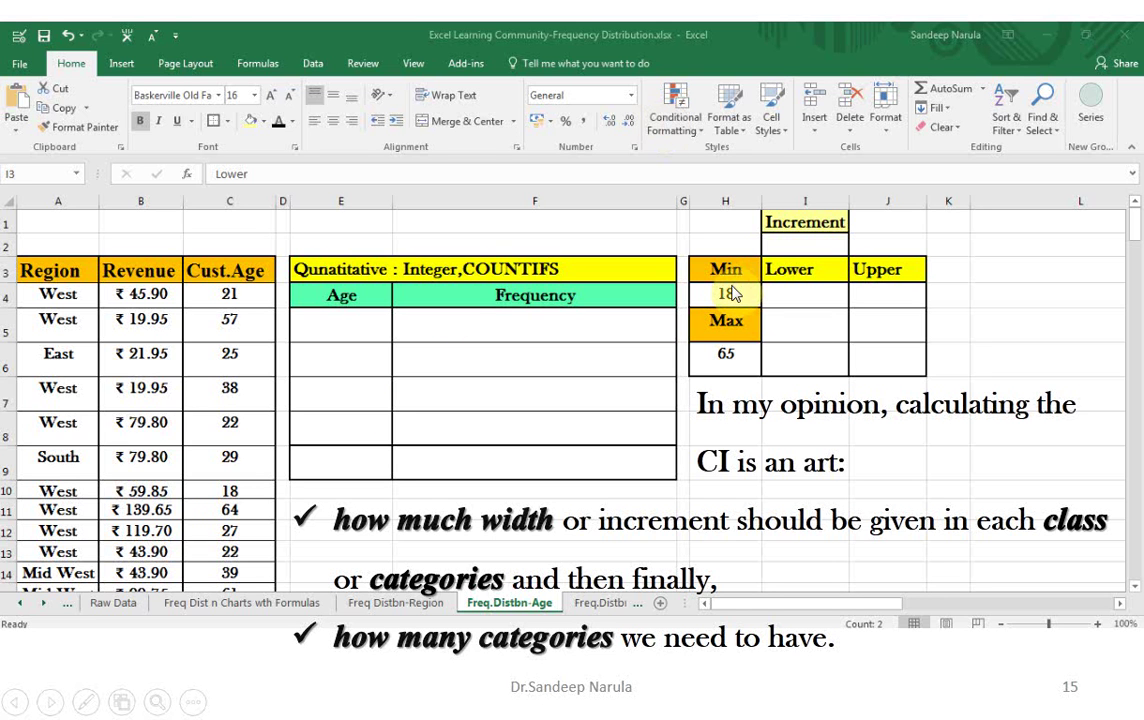
left_click(790, 251)
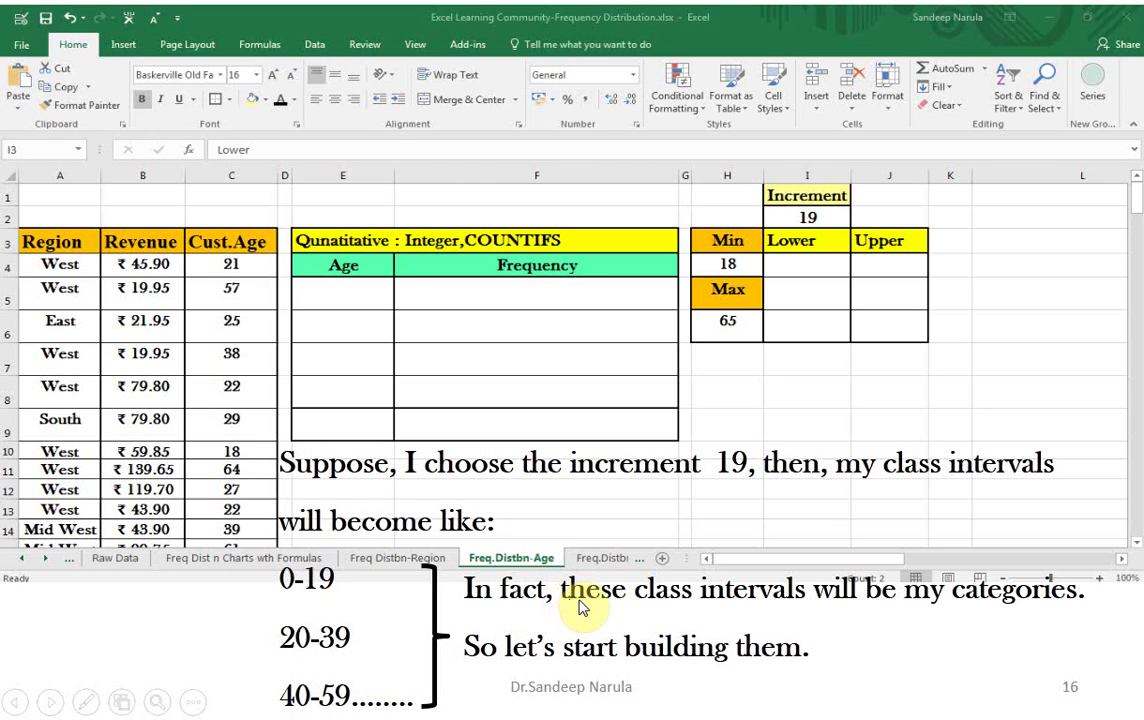
left_click(618, 656)
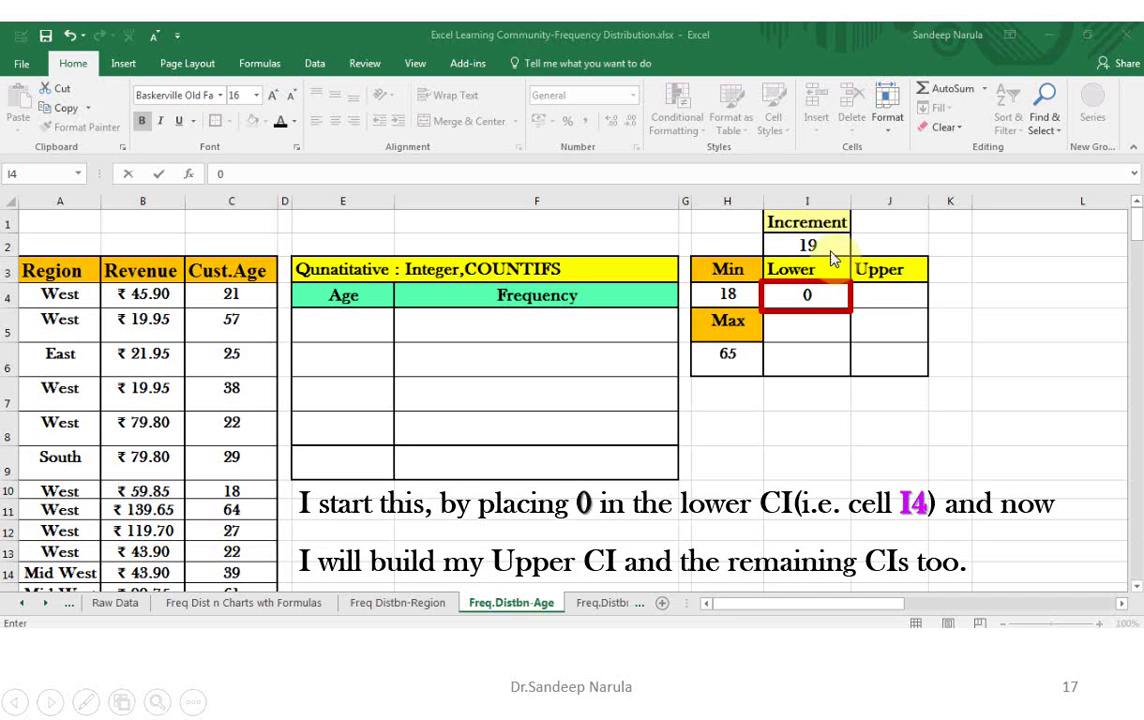
left_click(874, 306)
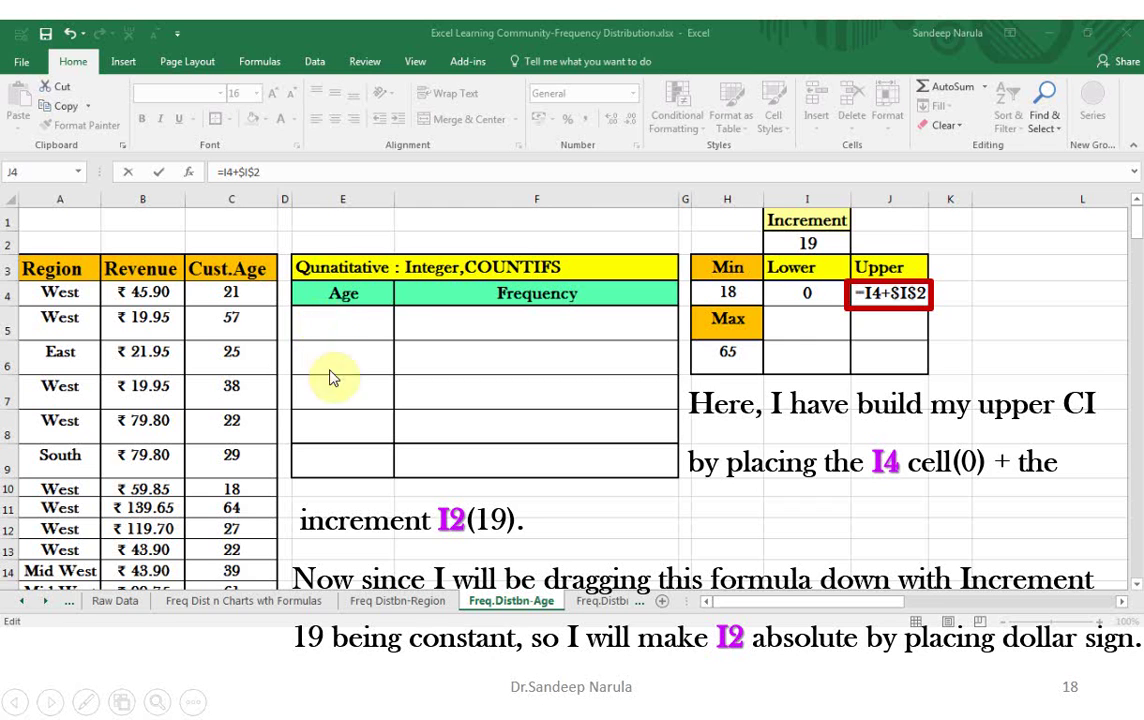
left_click(880, 288)
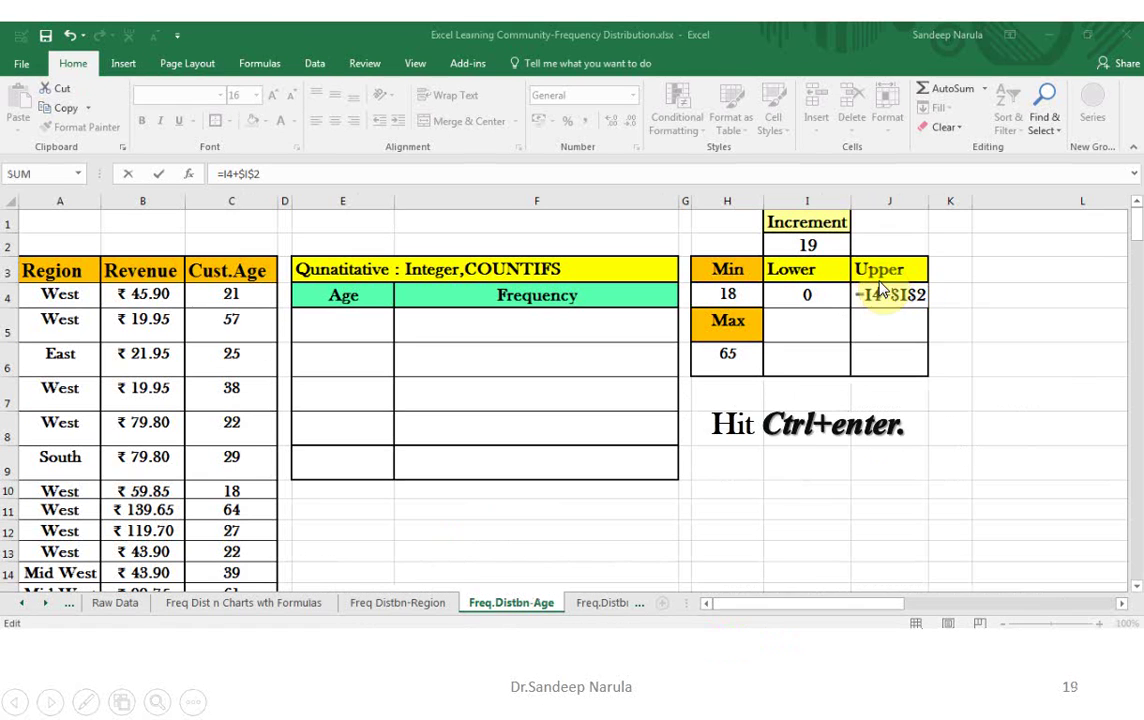
left_click(848, 336)
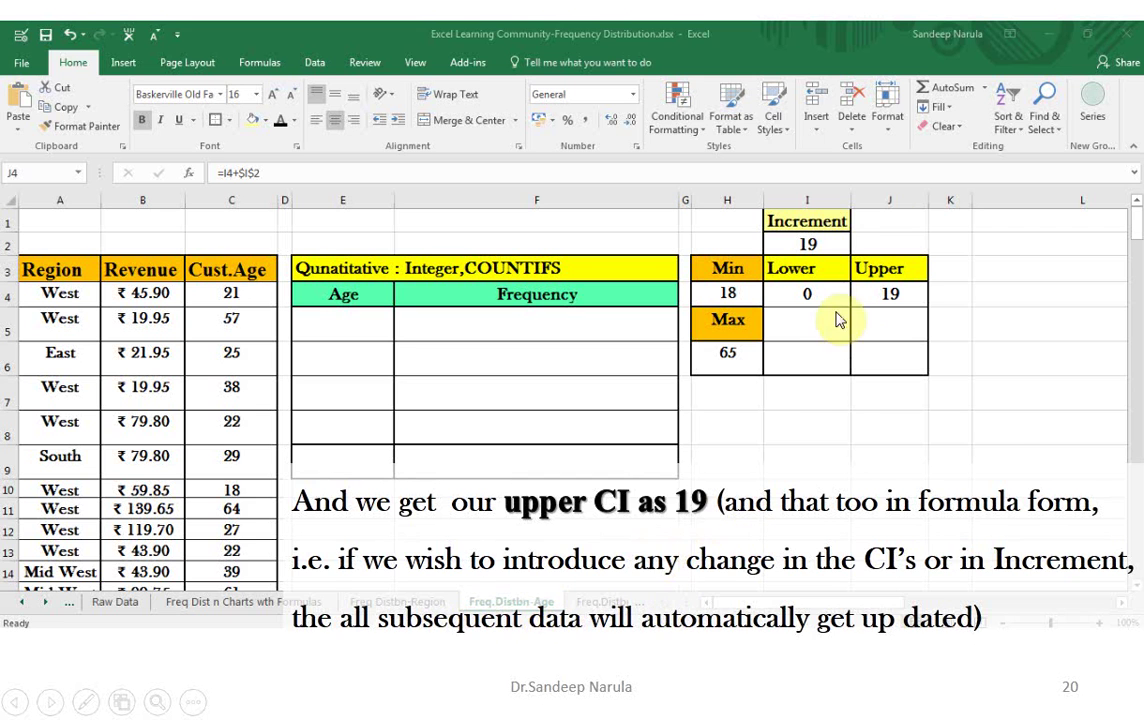
left_click(810, 249)
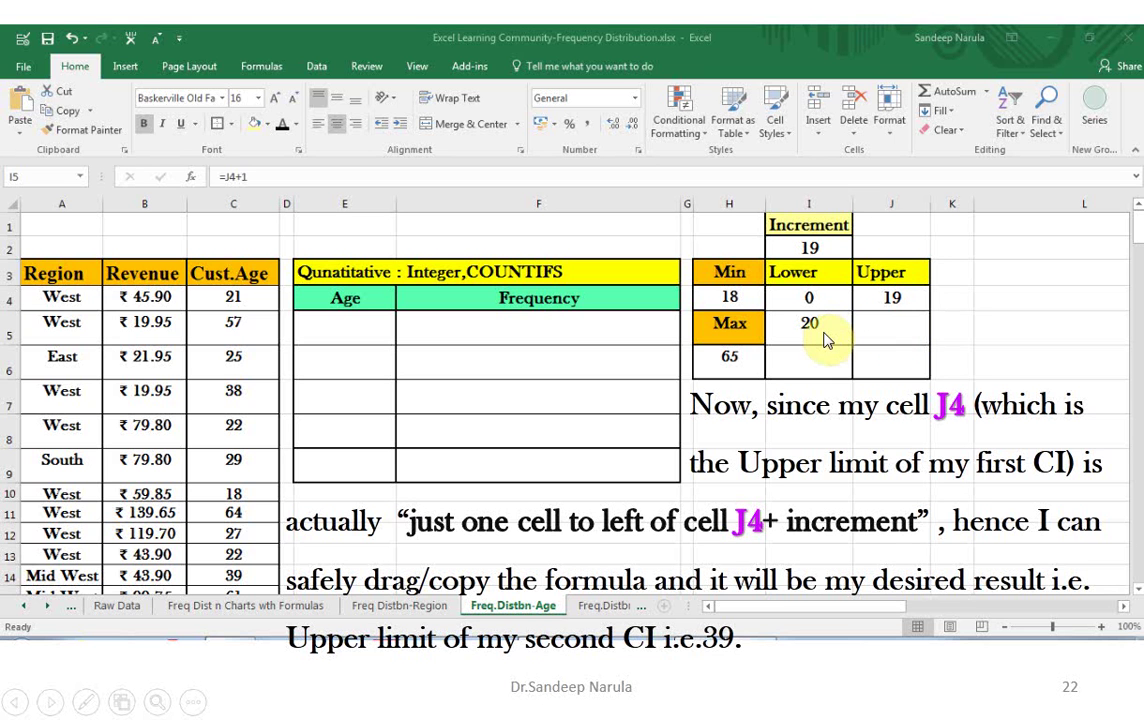
left_click(903, 326)
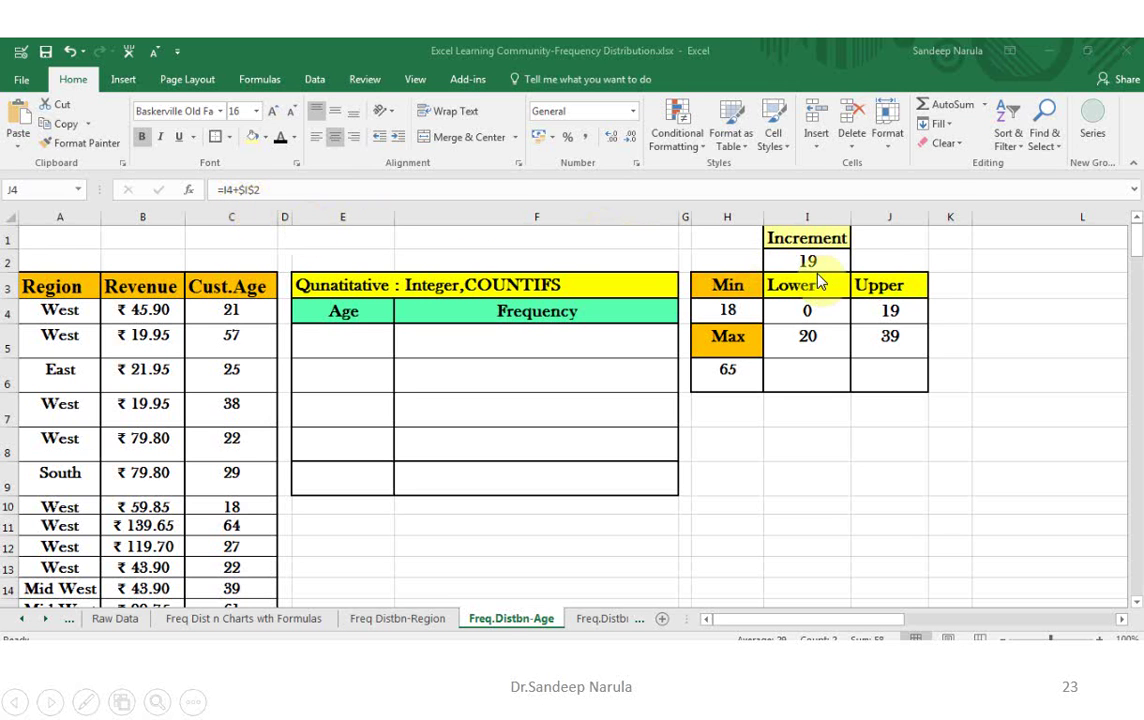
left_click(903, 338)
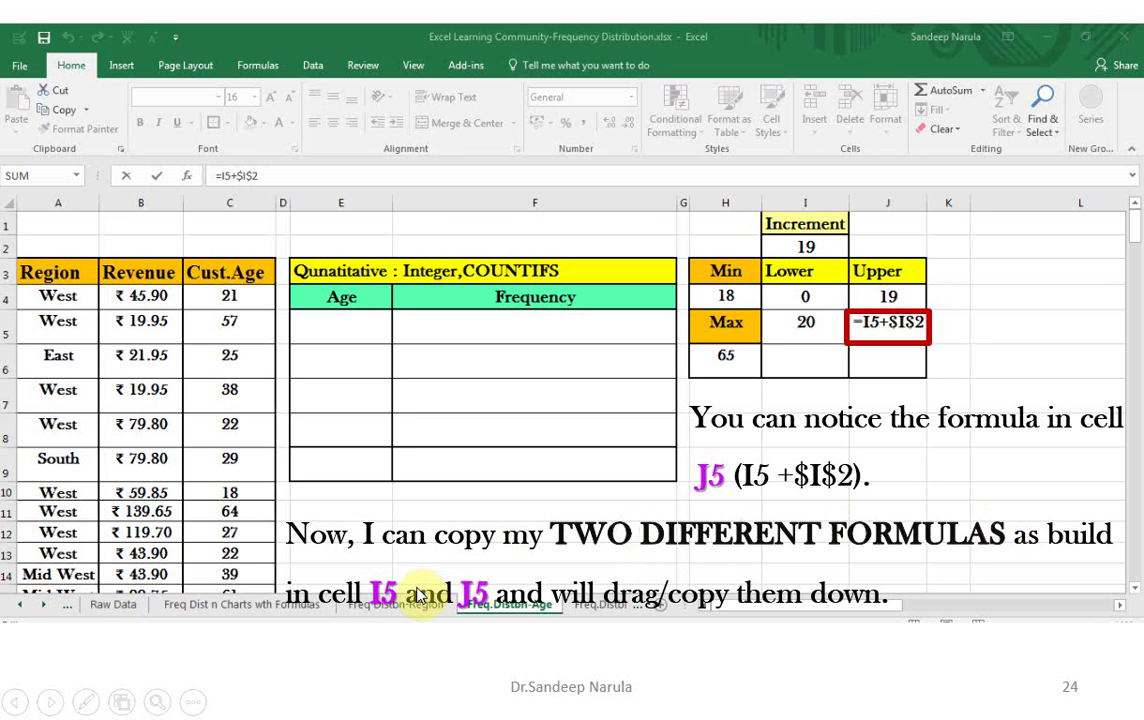
left_click(712, 530)
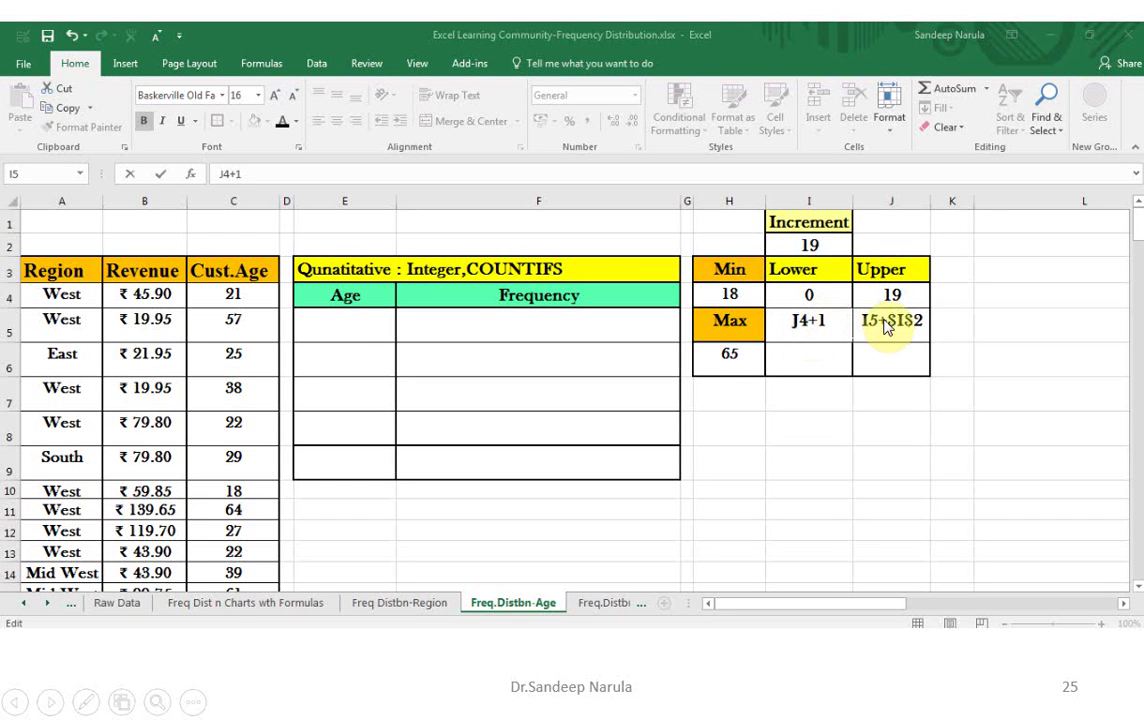
left_click(848, 420)
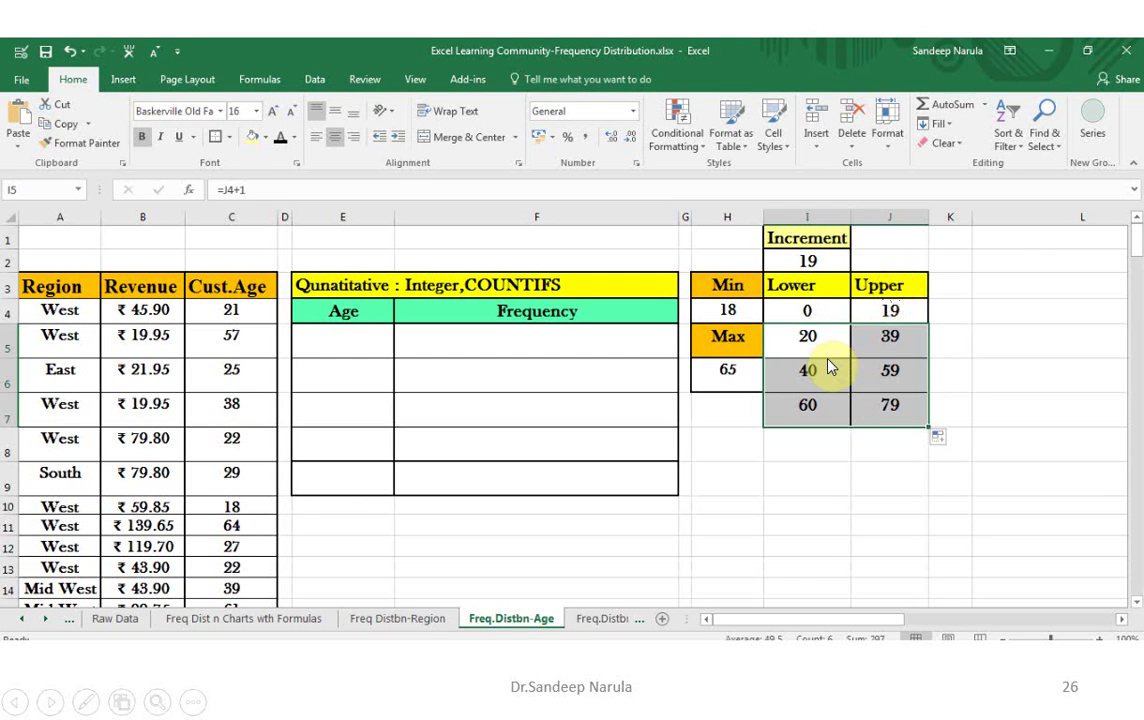
left_click(363, 390)
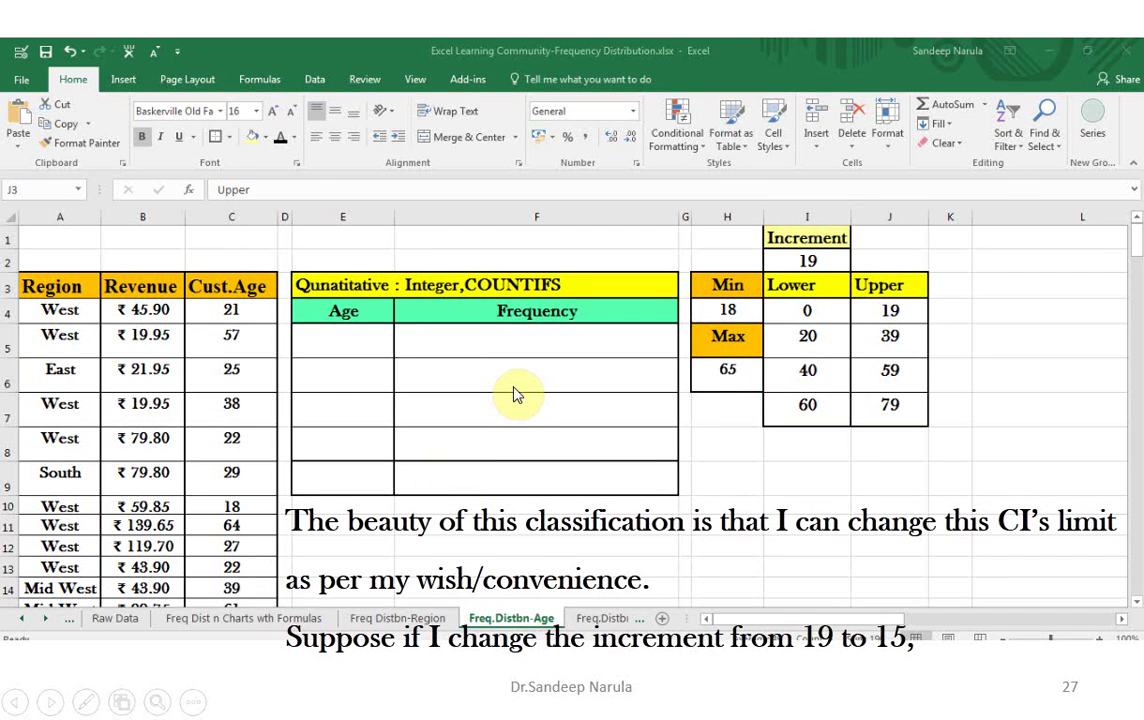
key("Left")
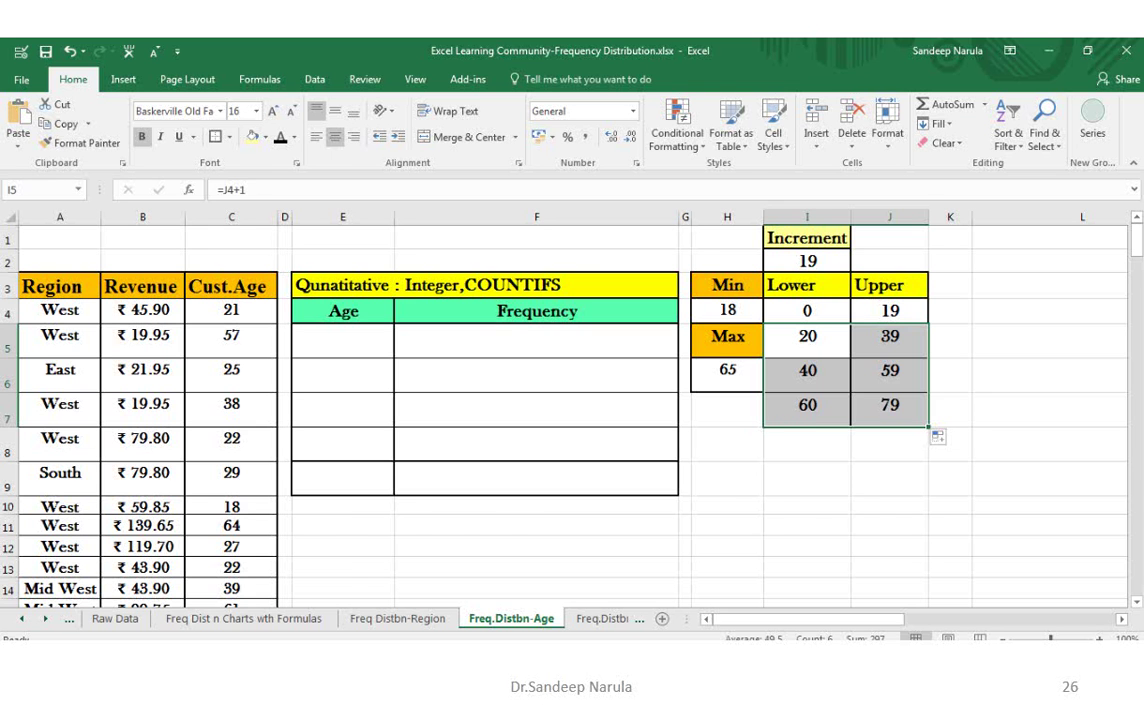
key("Right")
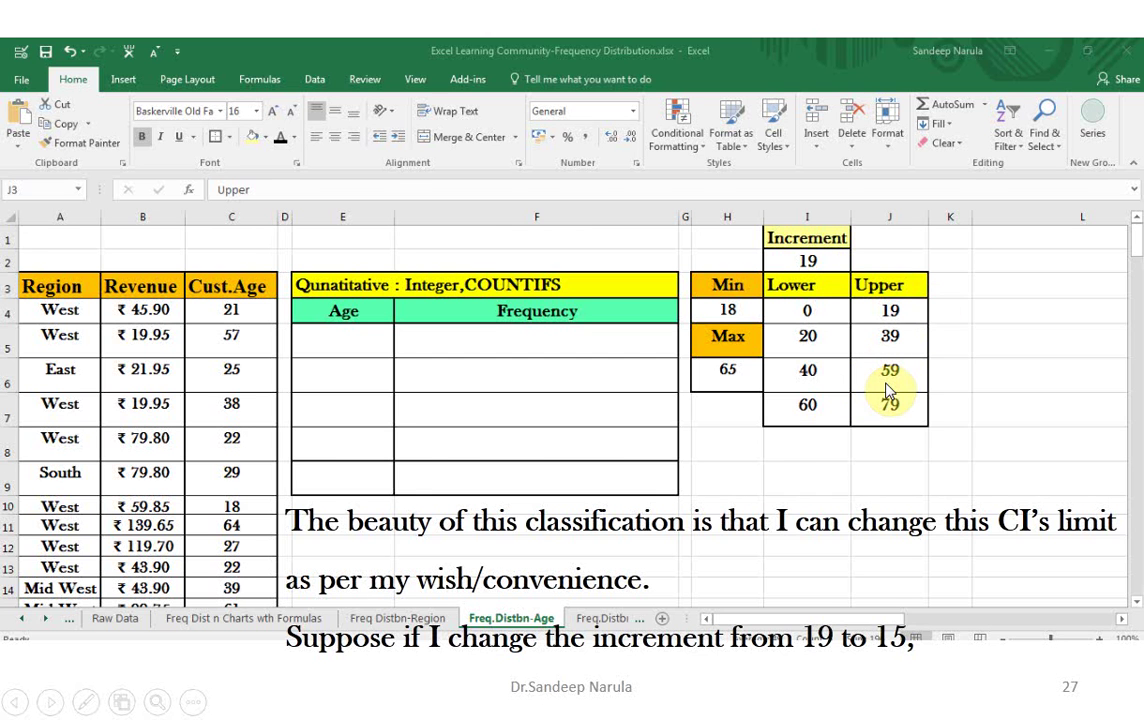
key("Right")
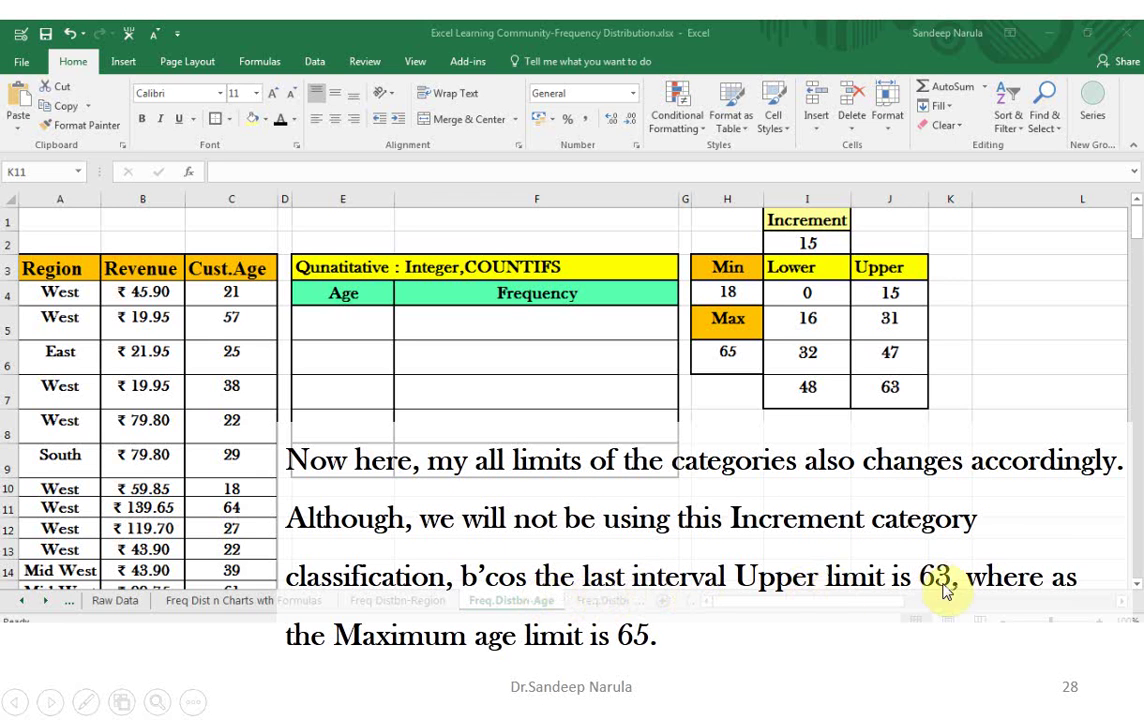
left_click(589, 615)
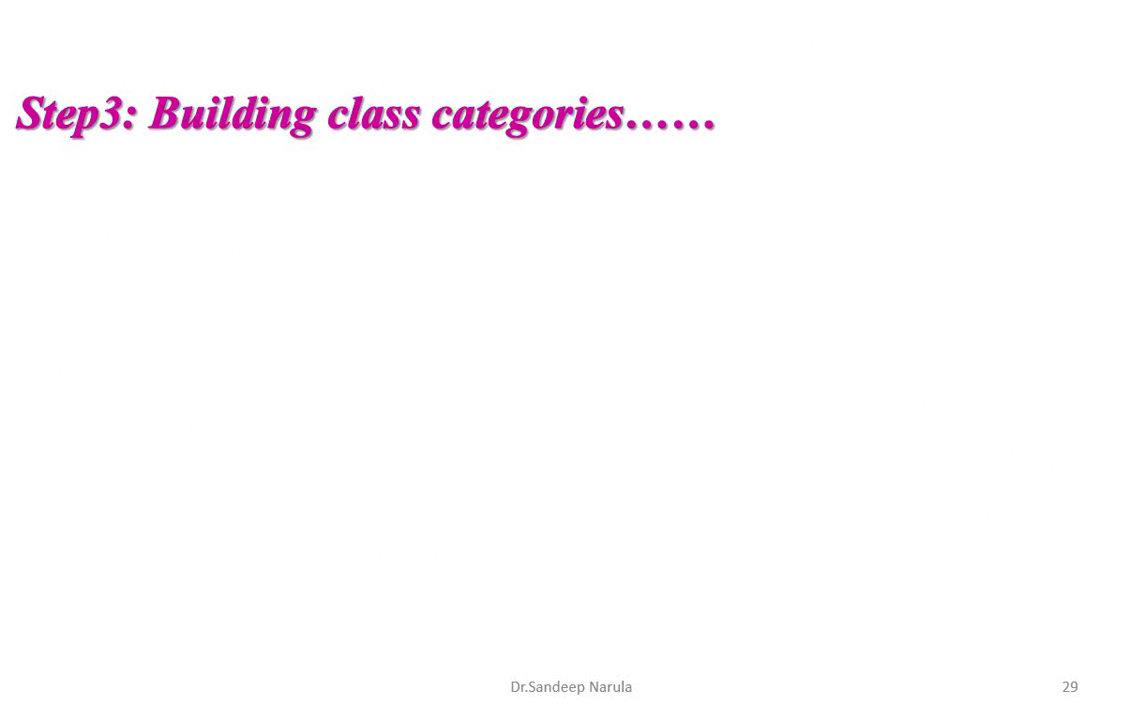
key("Right")
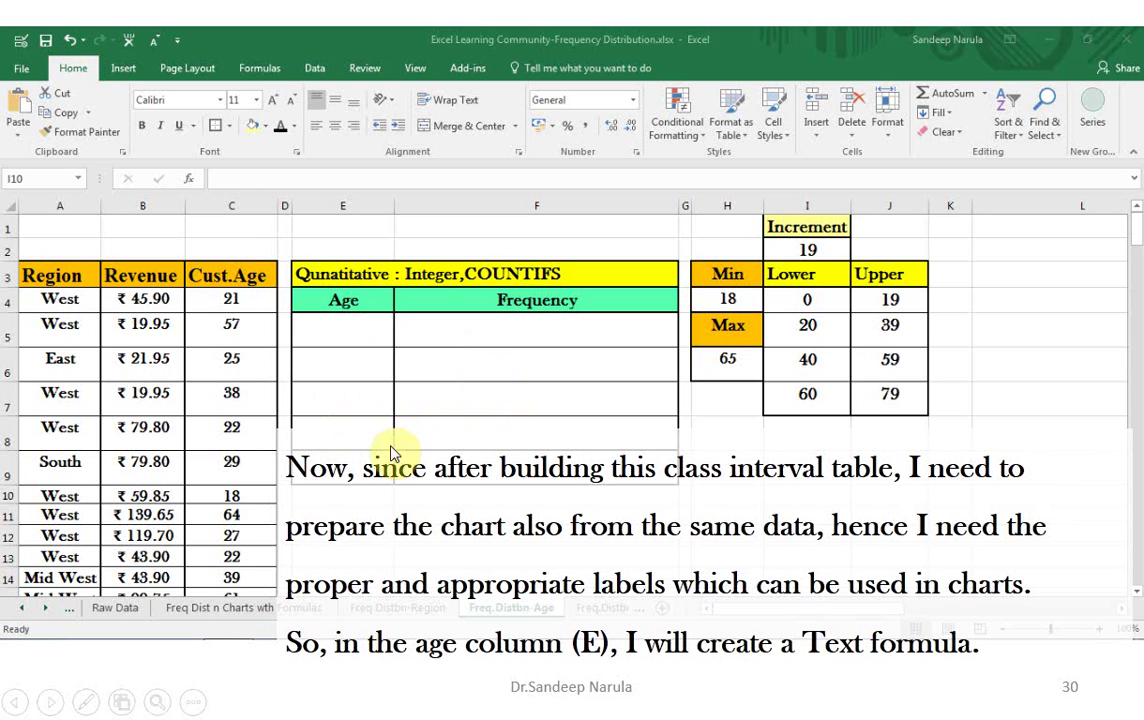
left_click(436, 342)
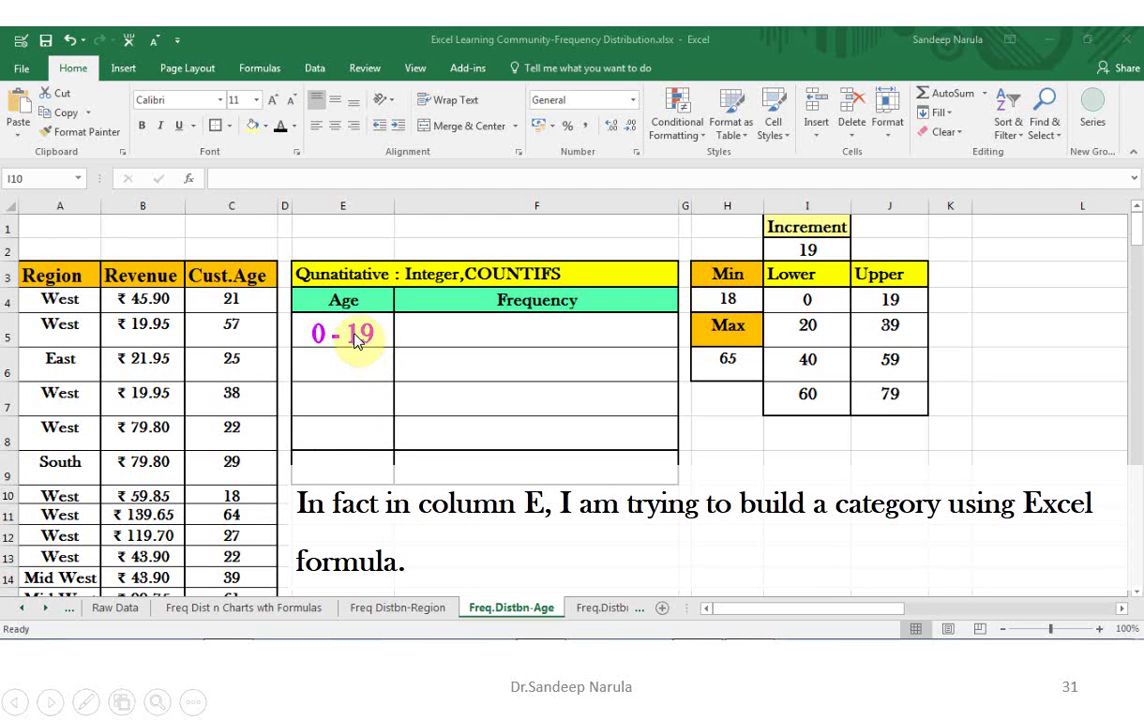
left_click(351, 429)
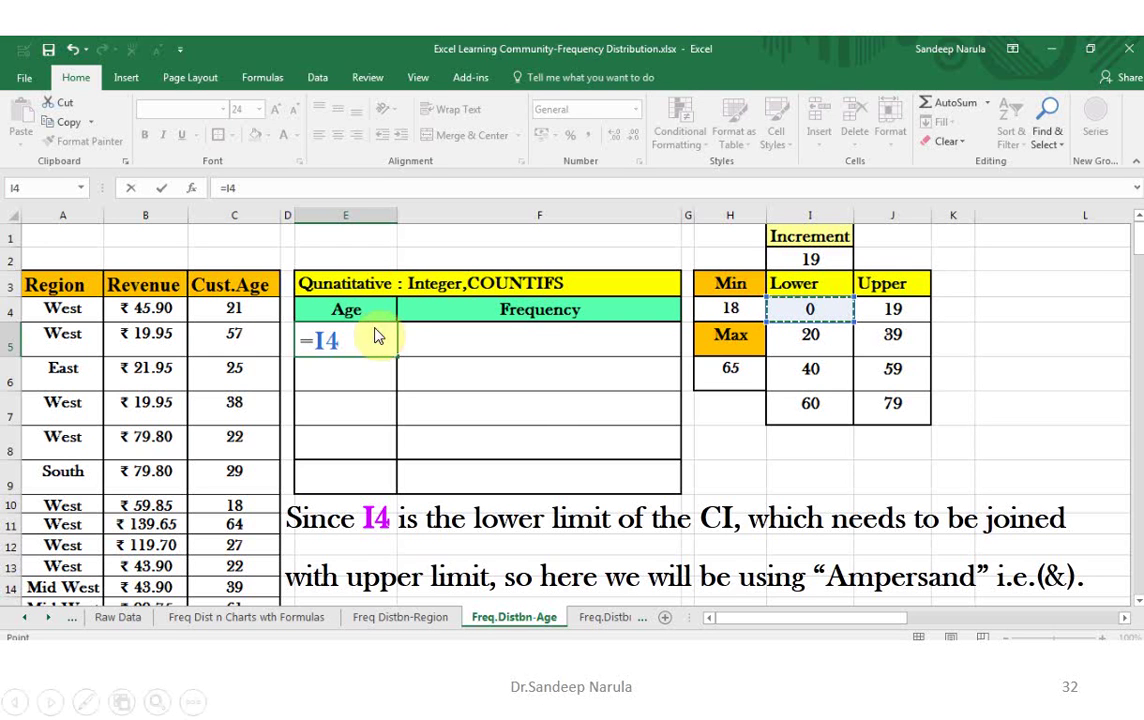
key("Left")
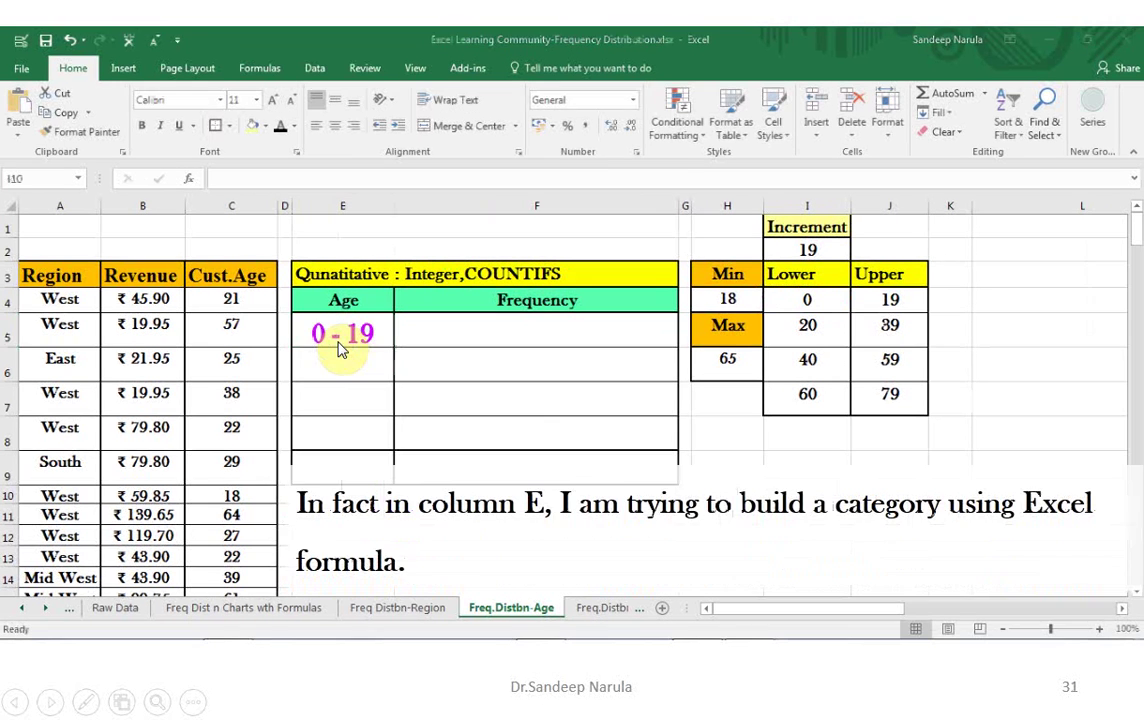
key("Right")
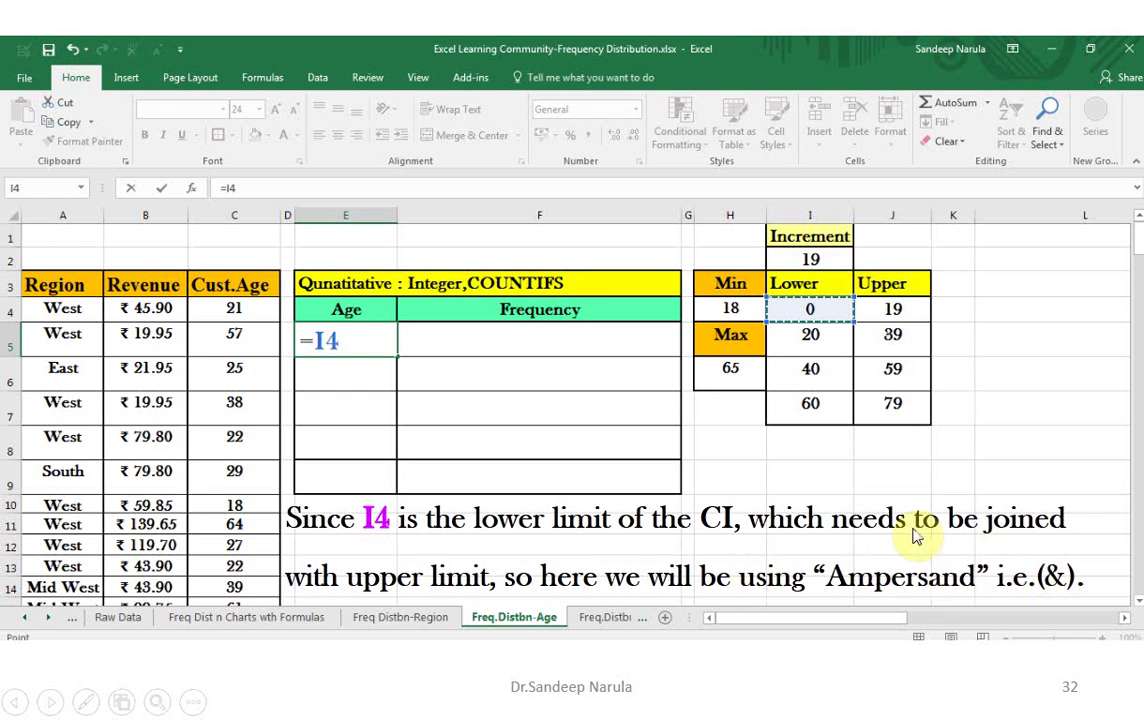
key("Left")
key("Right")
type("&")
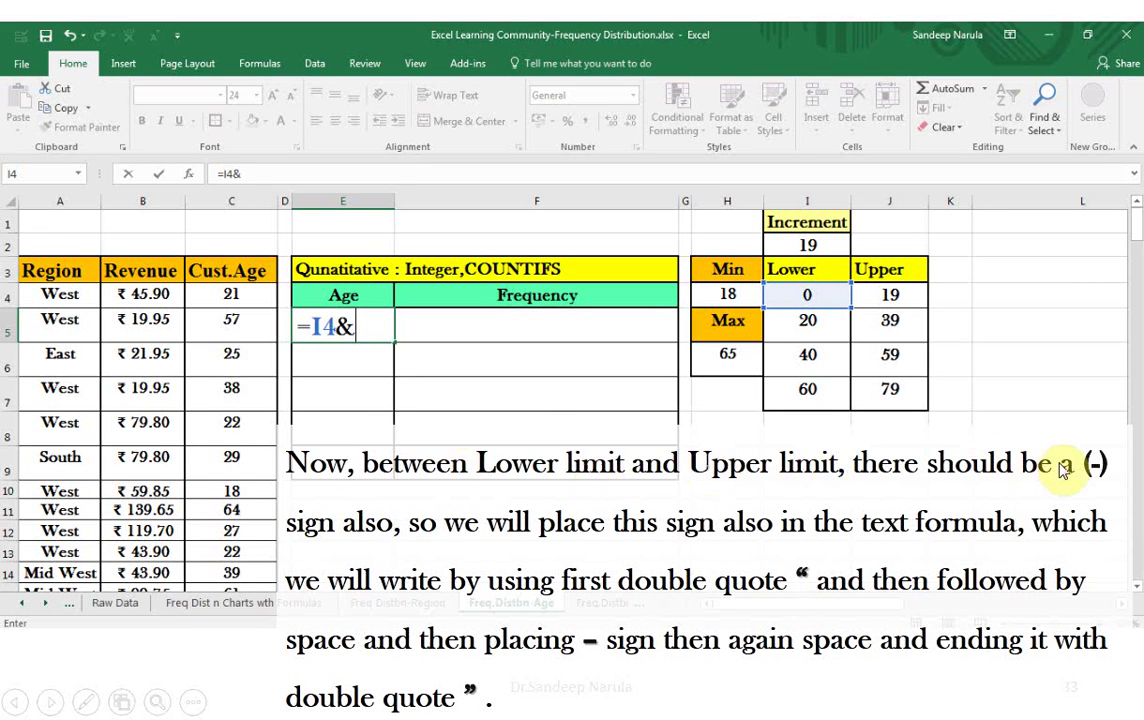
key("Left")
key("Left")
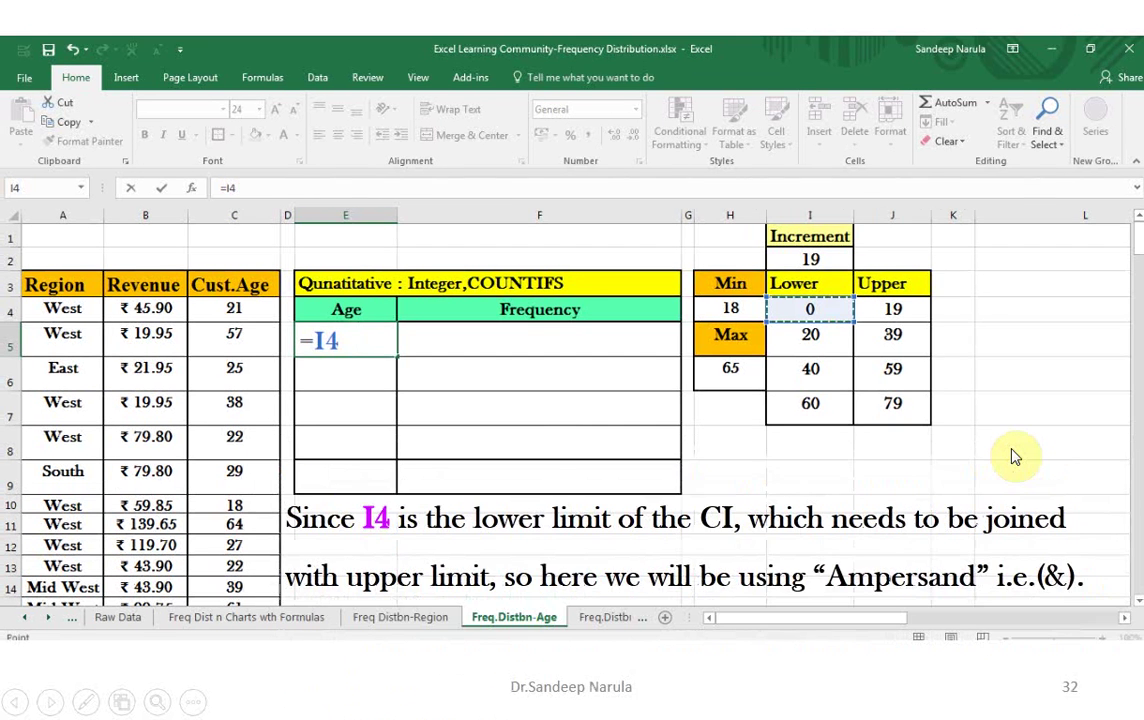
key("Right")
key("Right")
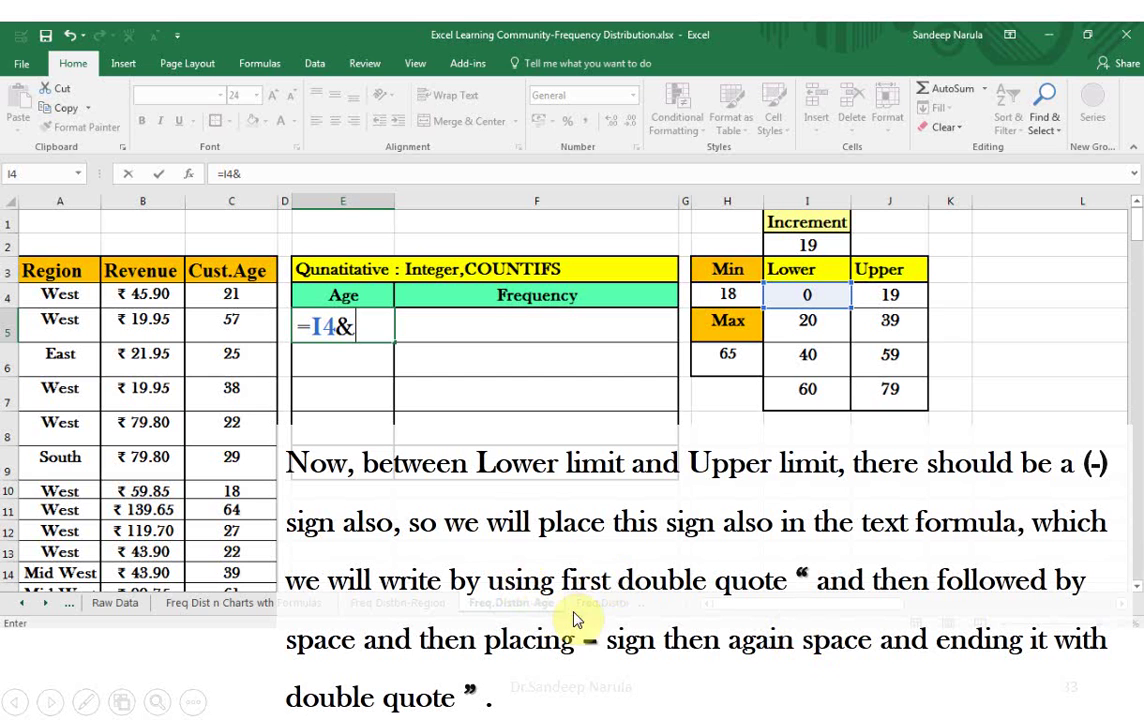
left_click(461, 522)
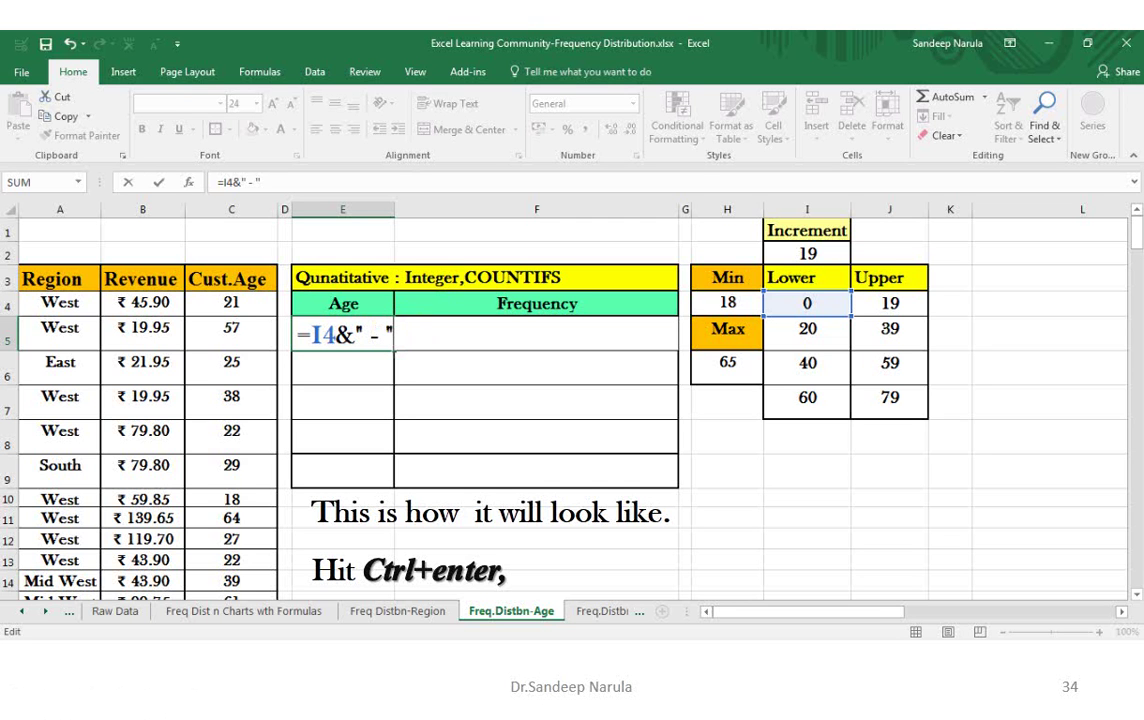
key("Right")
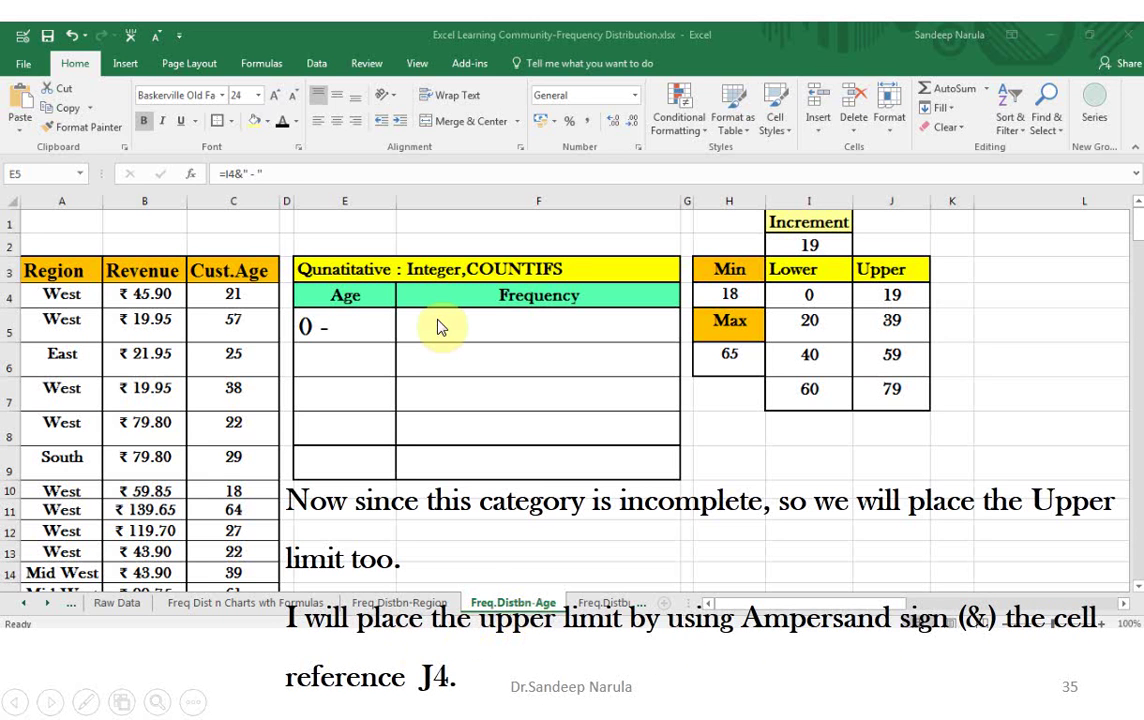
key("Right")
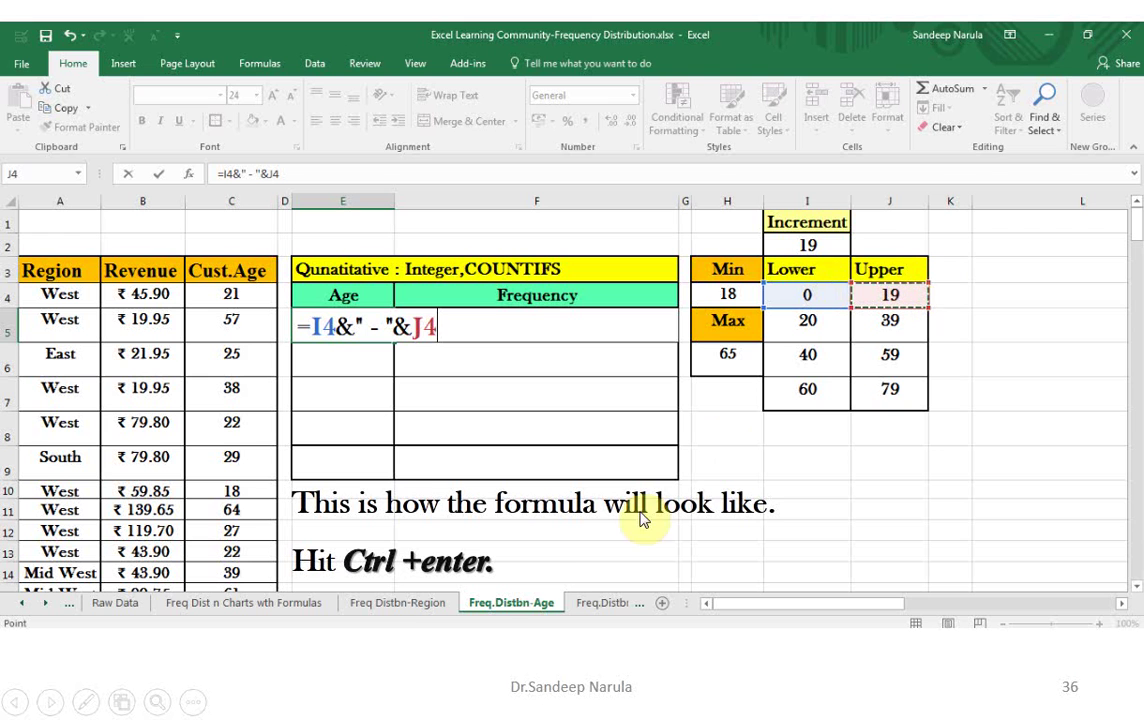
left_click(540, 587)
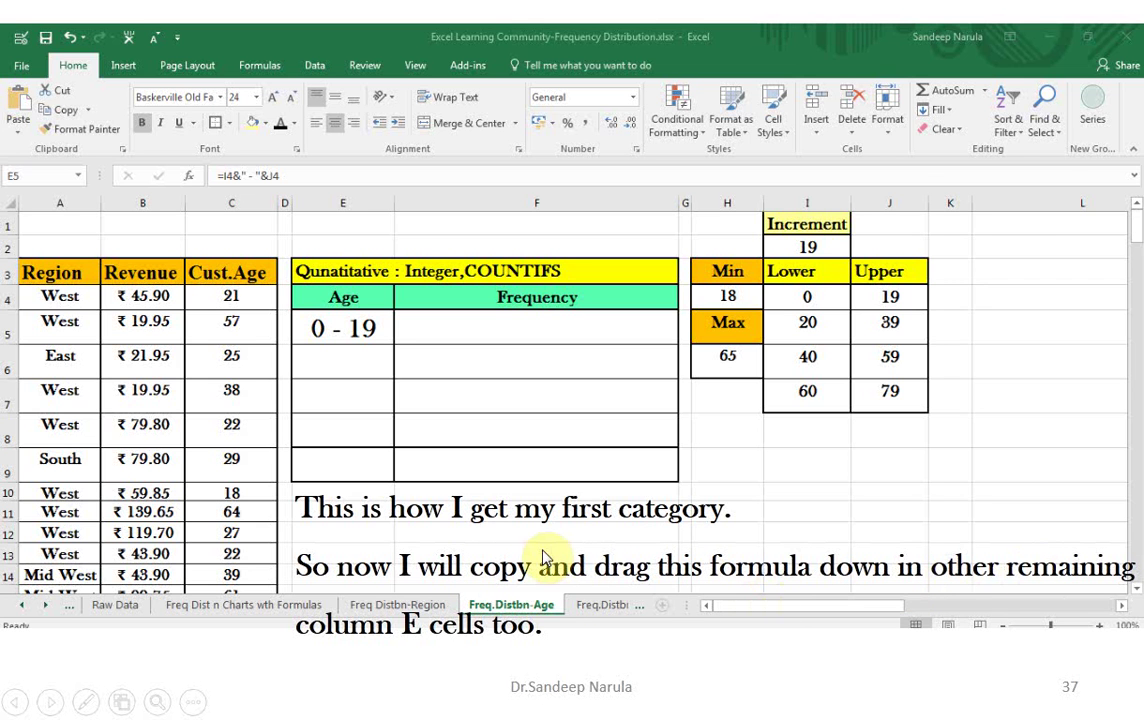
left_click(335, 391)
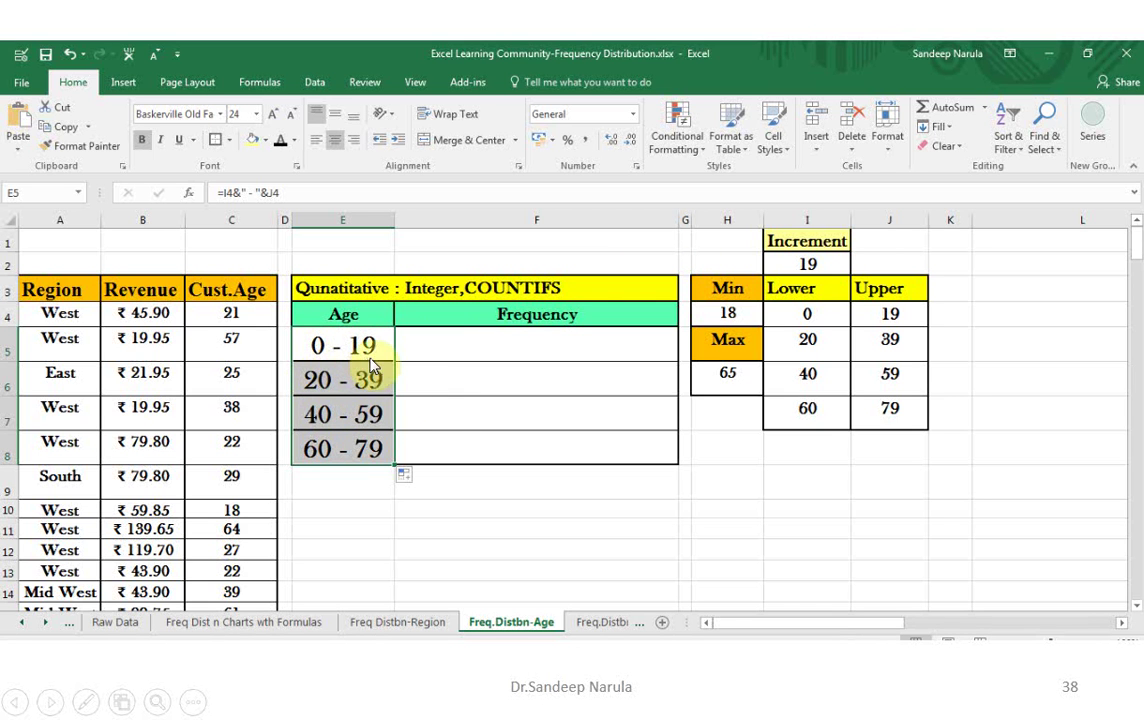
left_click(470, 360)
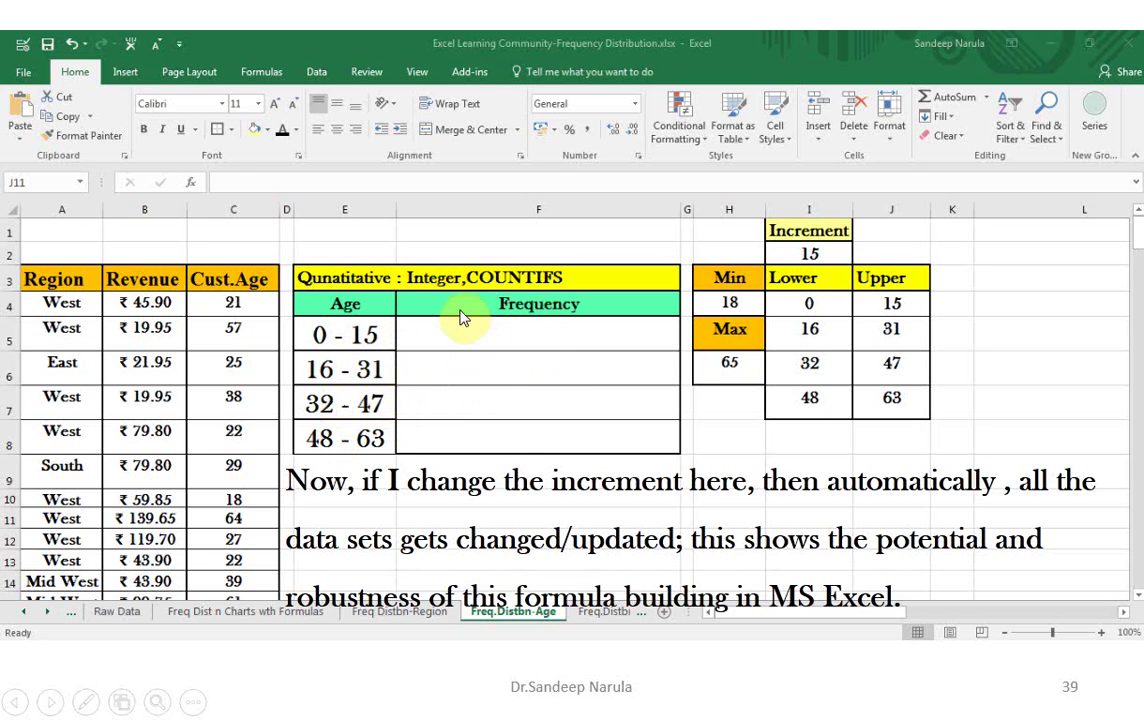
left_click(535, 381)
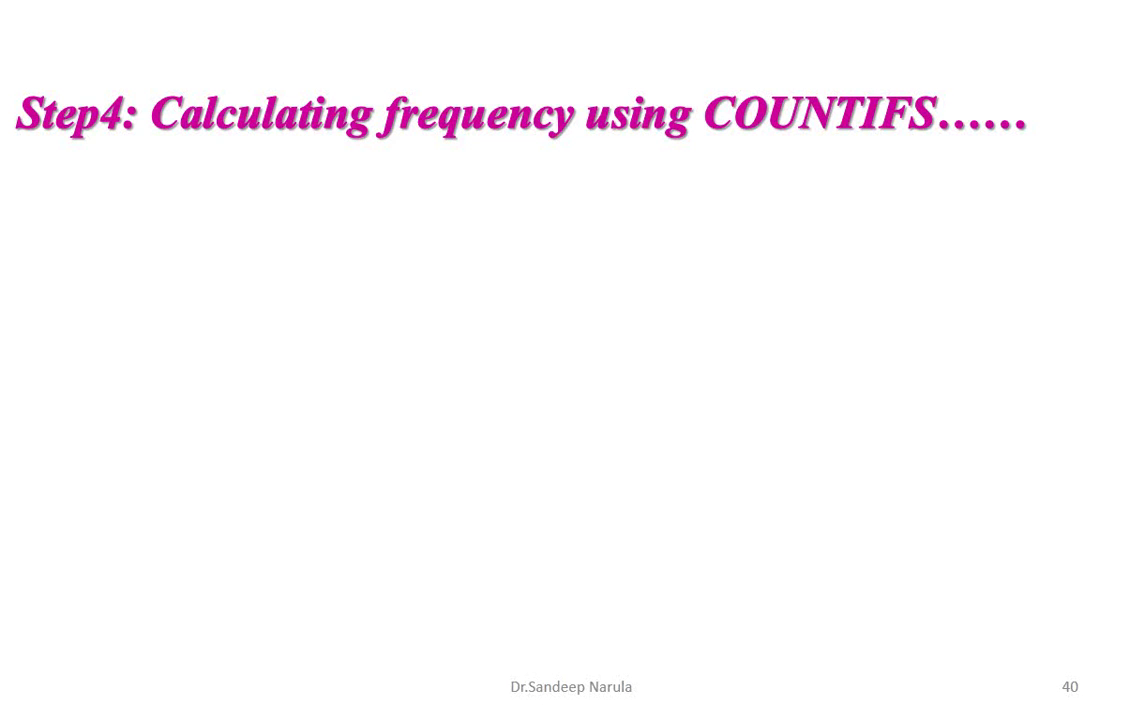
key("Right")
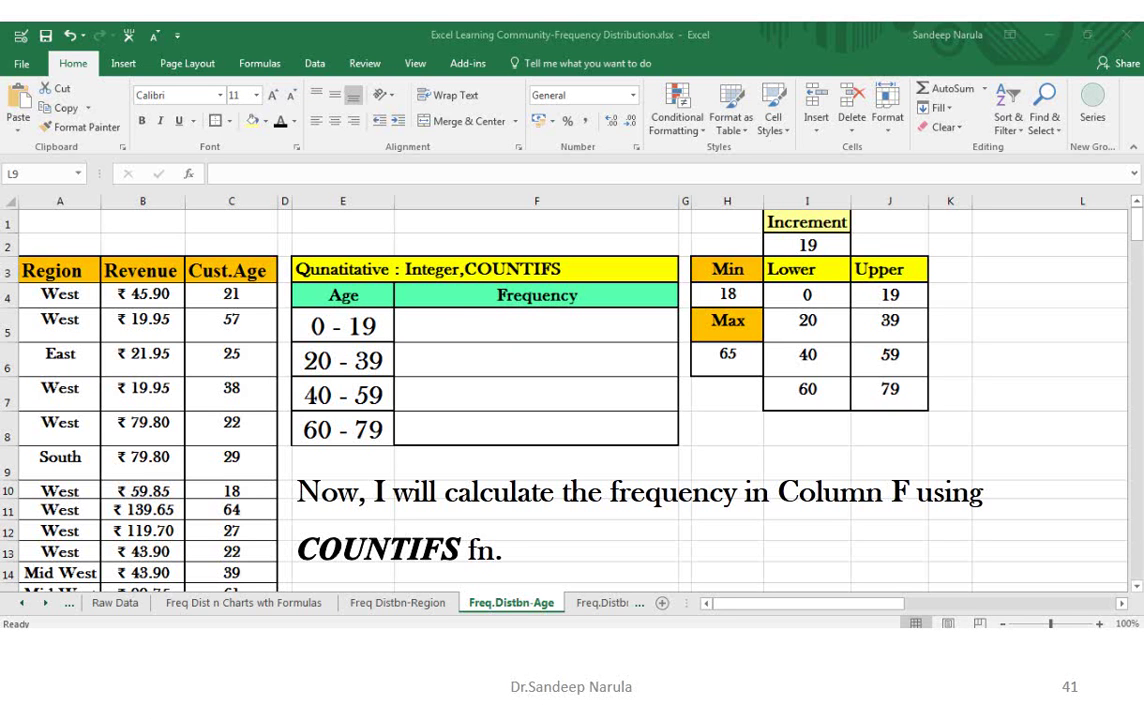
left_click(757, 527)
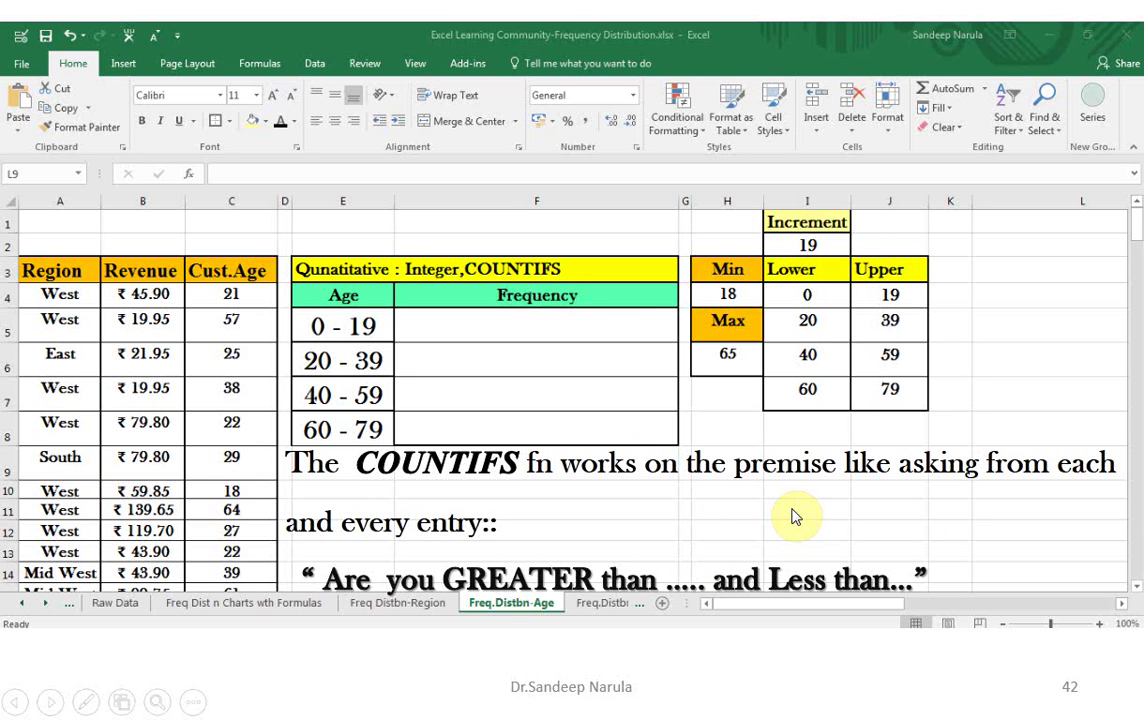
key("Right")
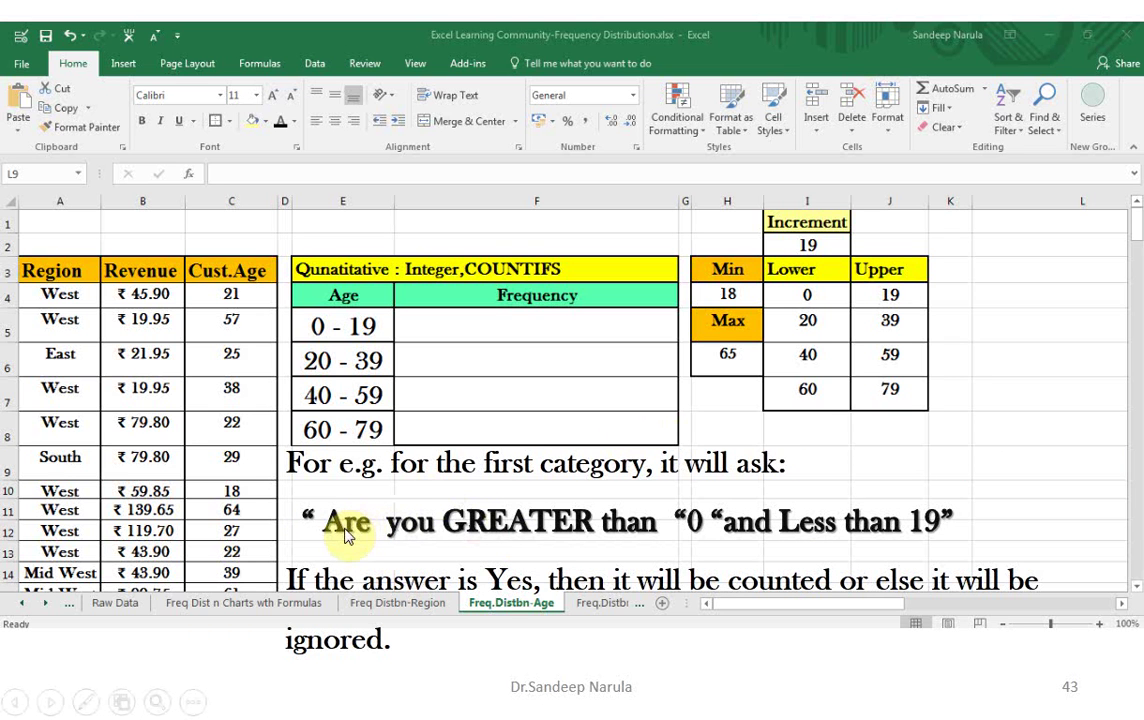
left_click(686, 536)
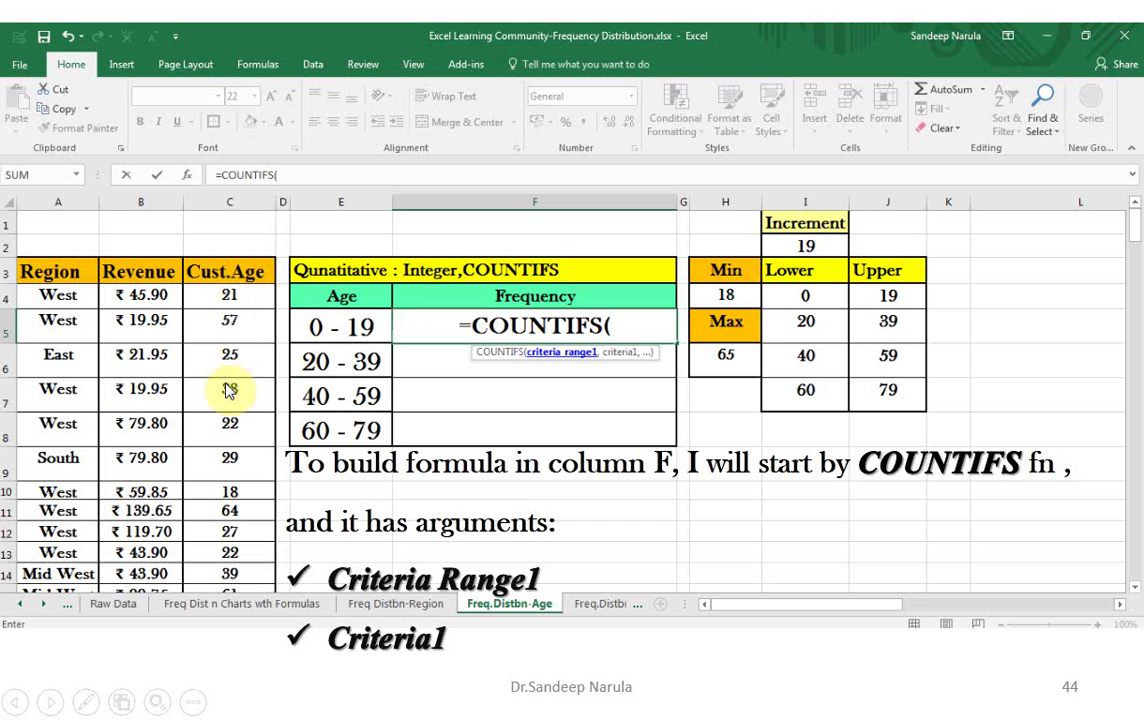
left_click(476, 345)
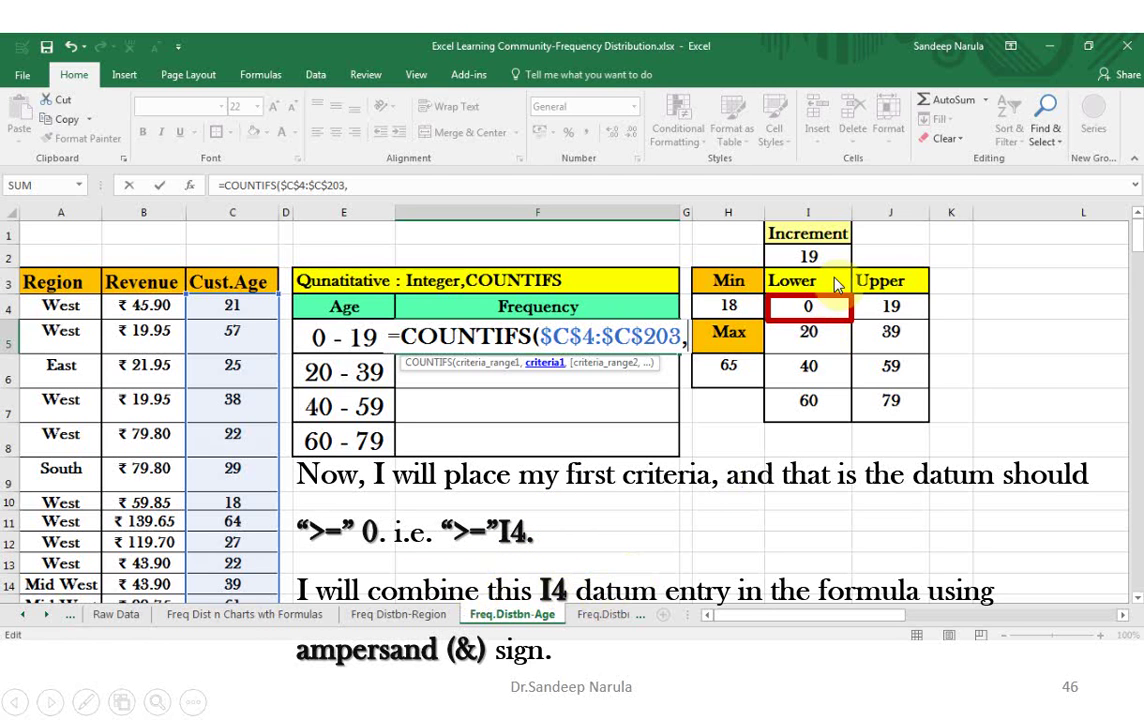
left_click(810, 305)
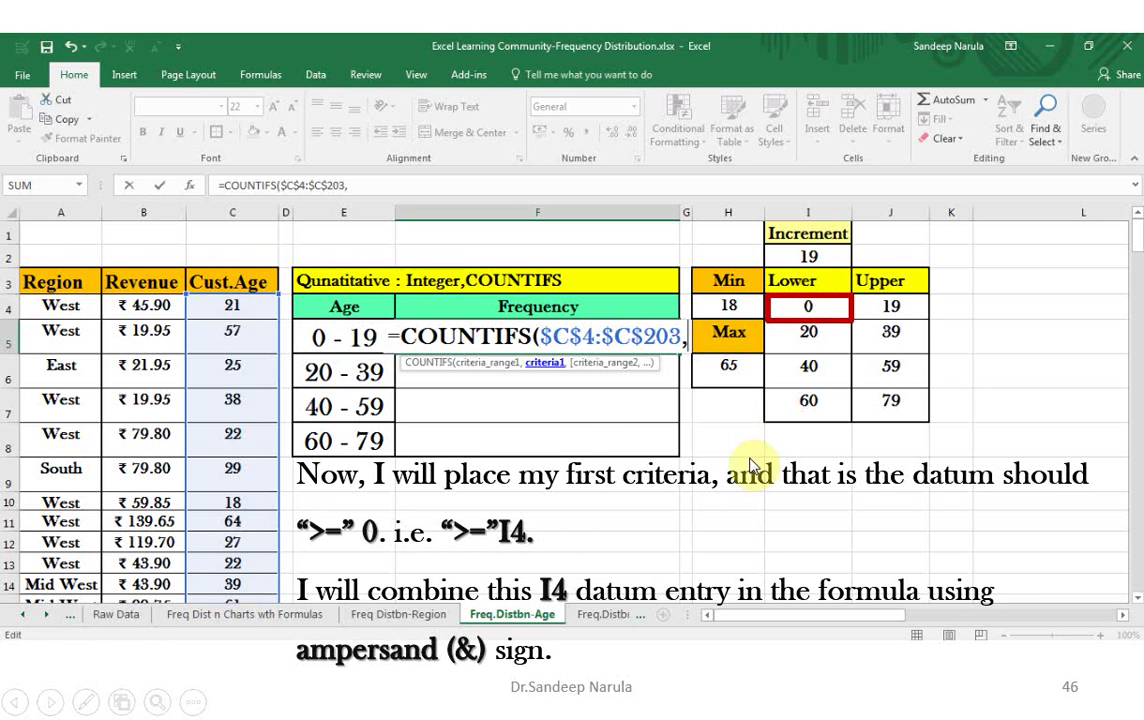
left_click(473, 629)
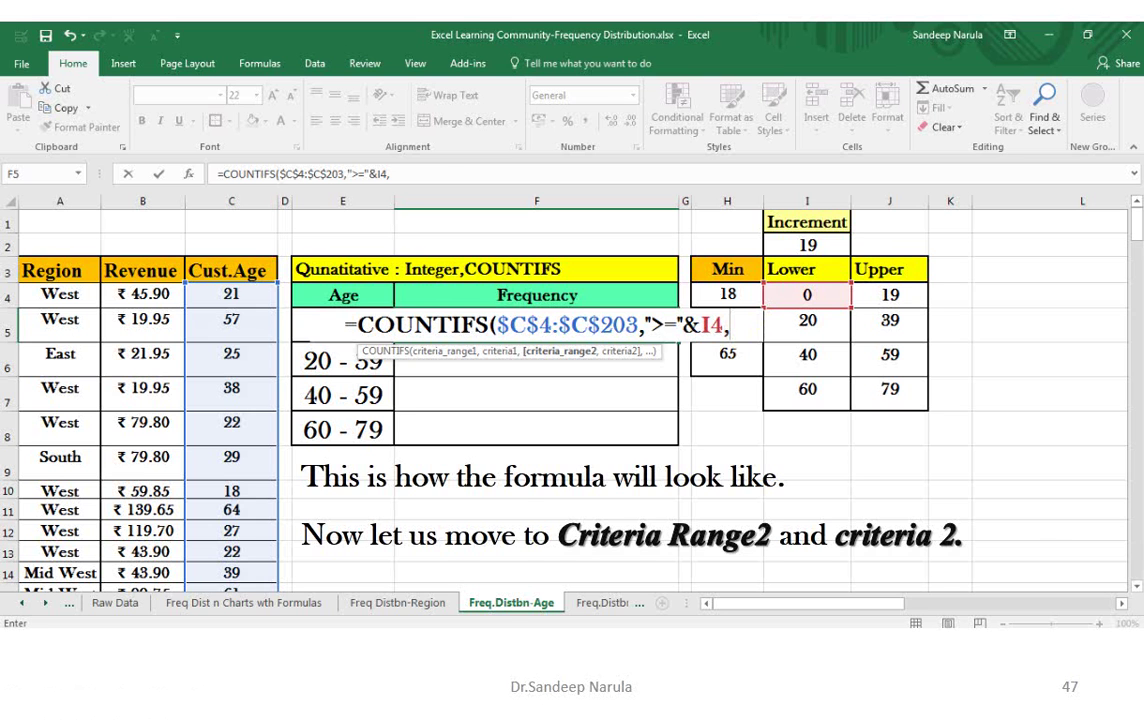
key("Right")
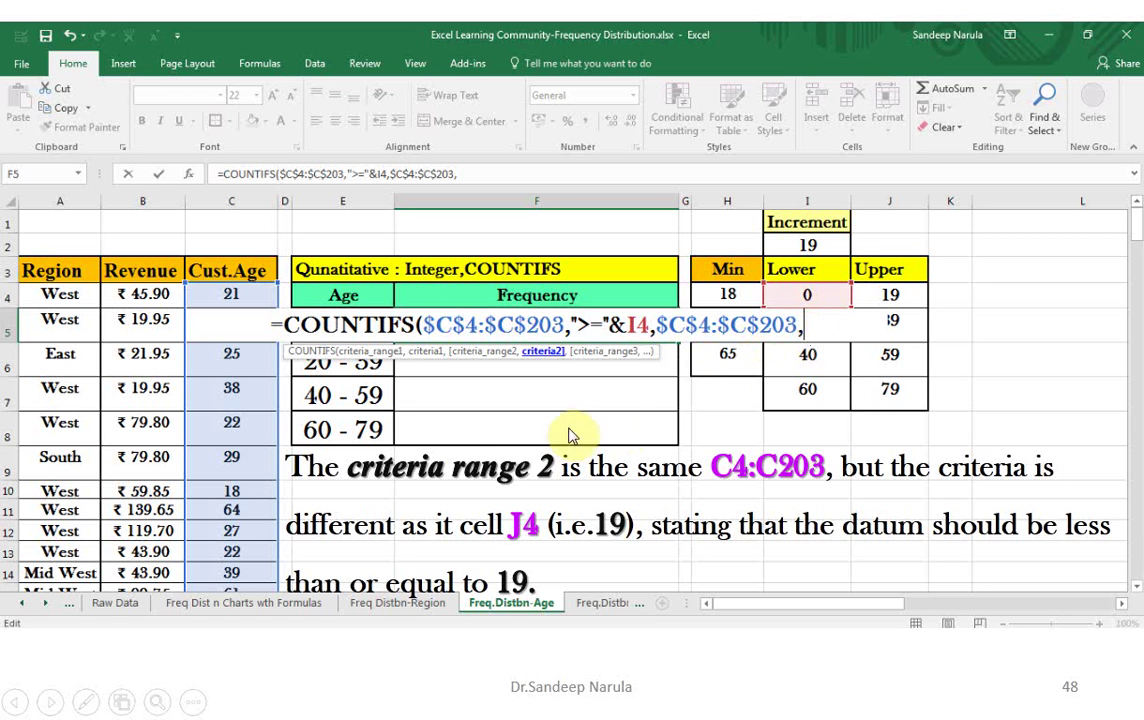
left_click(617, 523)
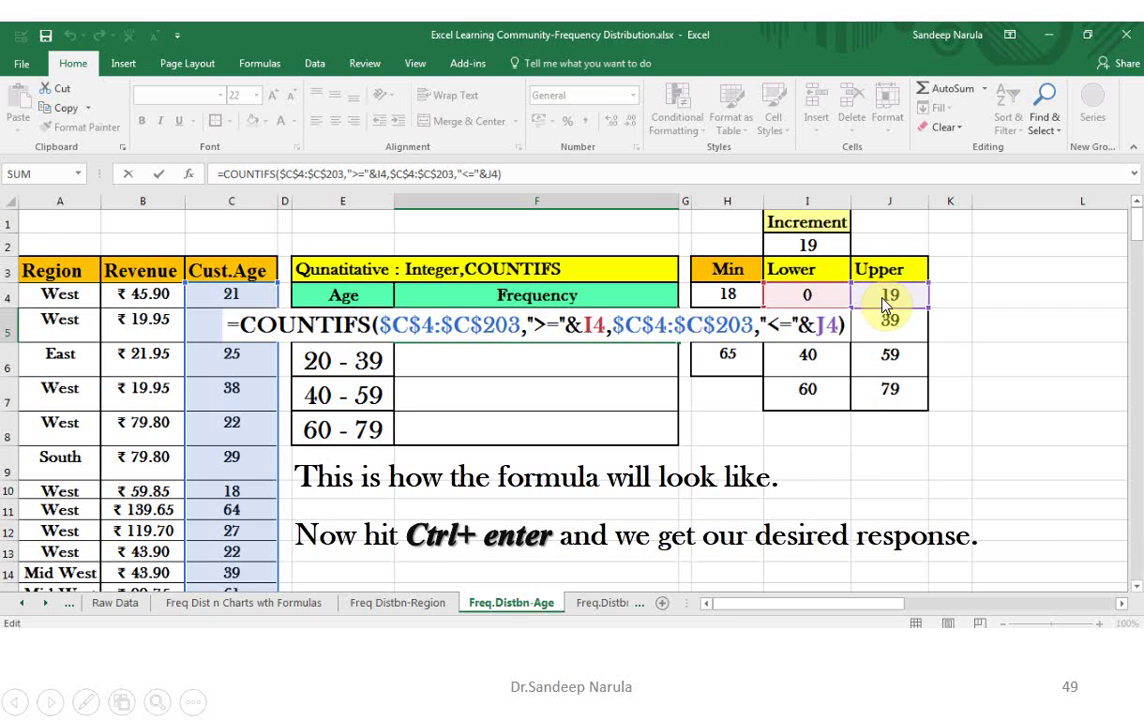
key("Left")
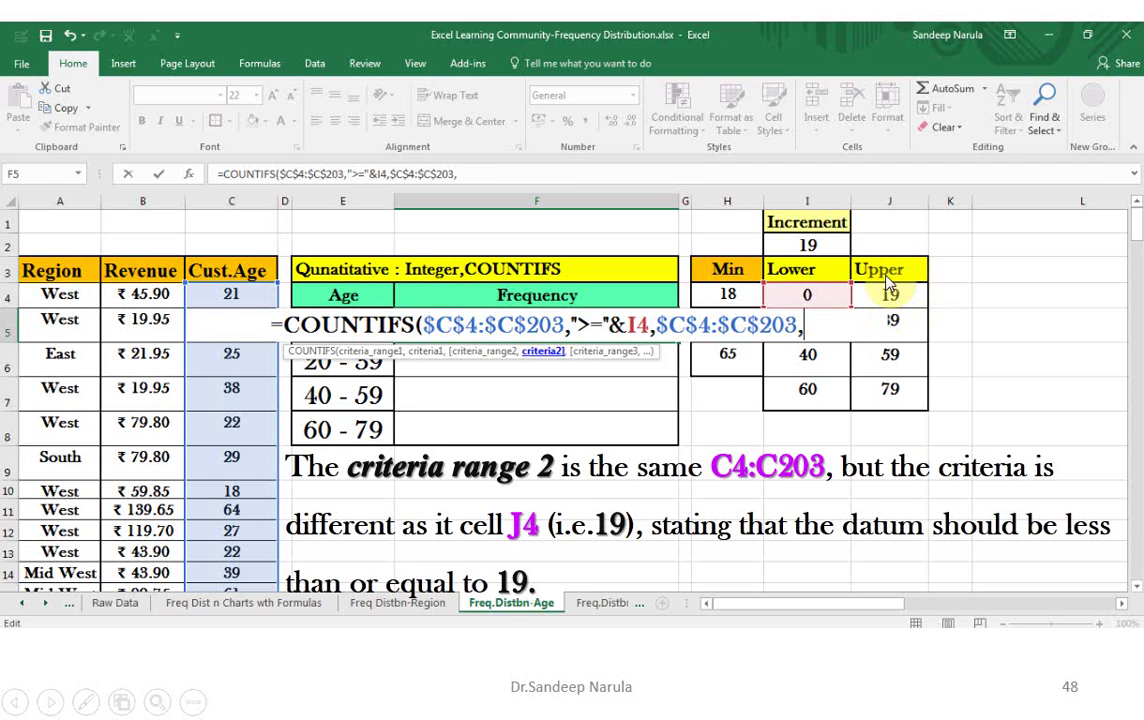
key("Right")
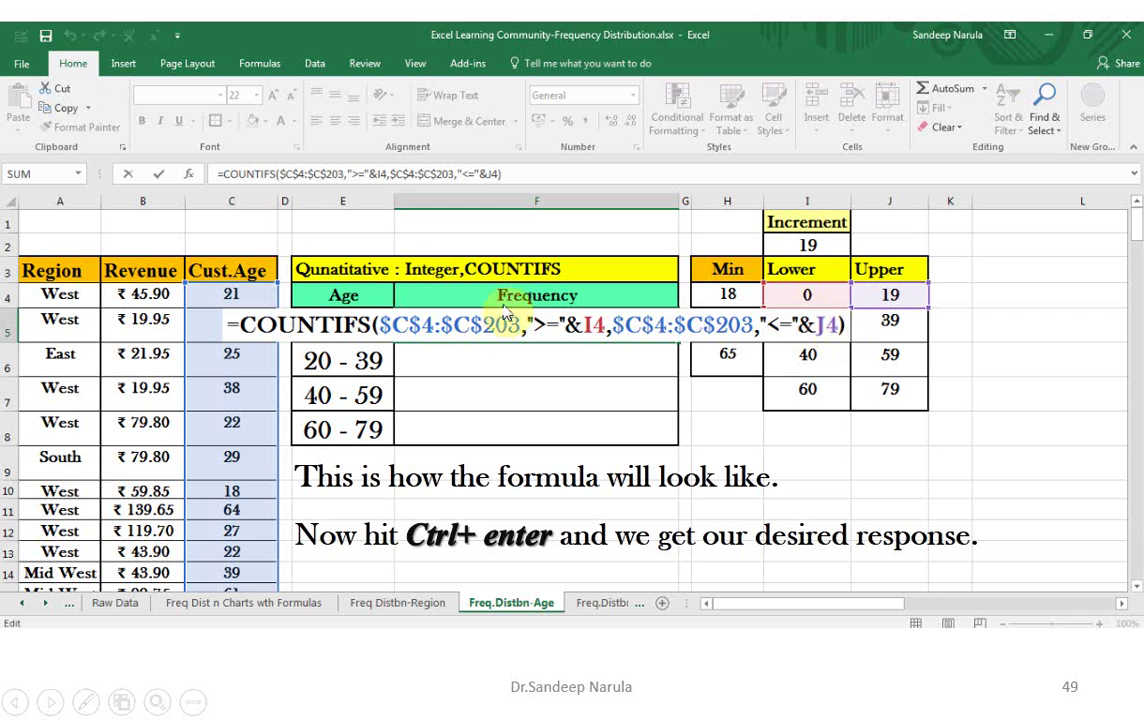
left_click(628, 458)
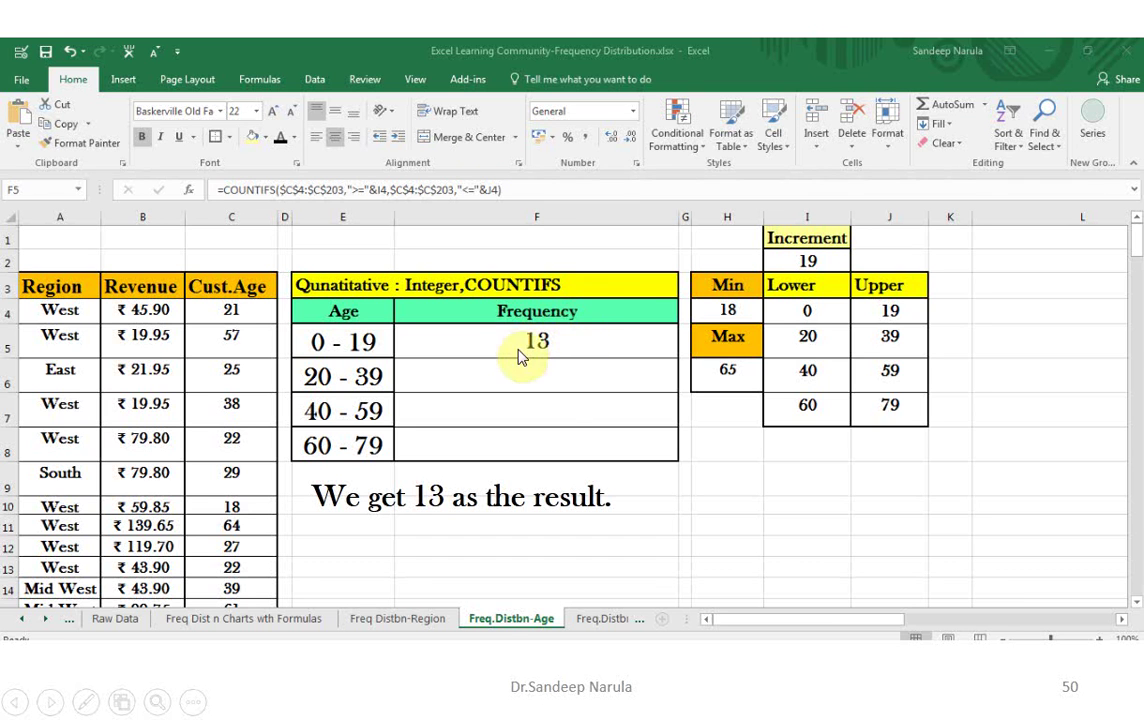
left_click(585, 338)
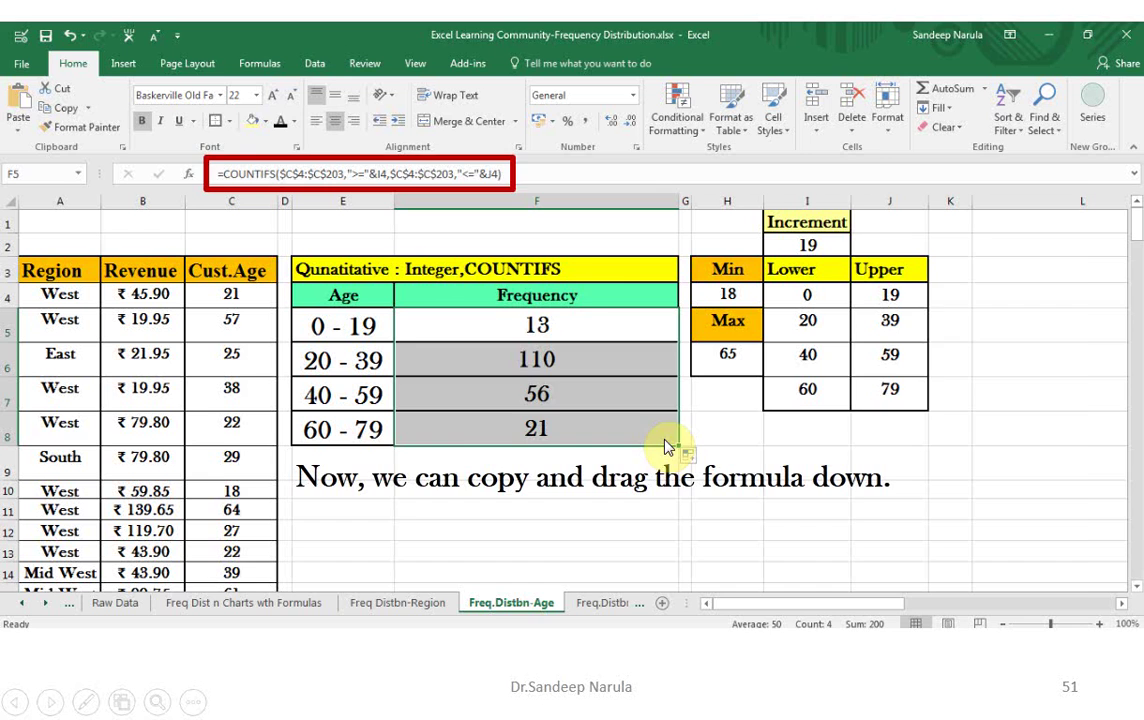
key("Right")
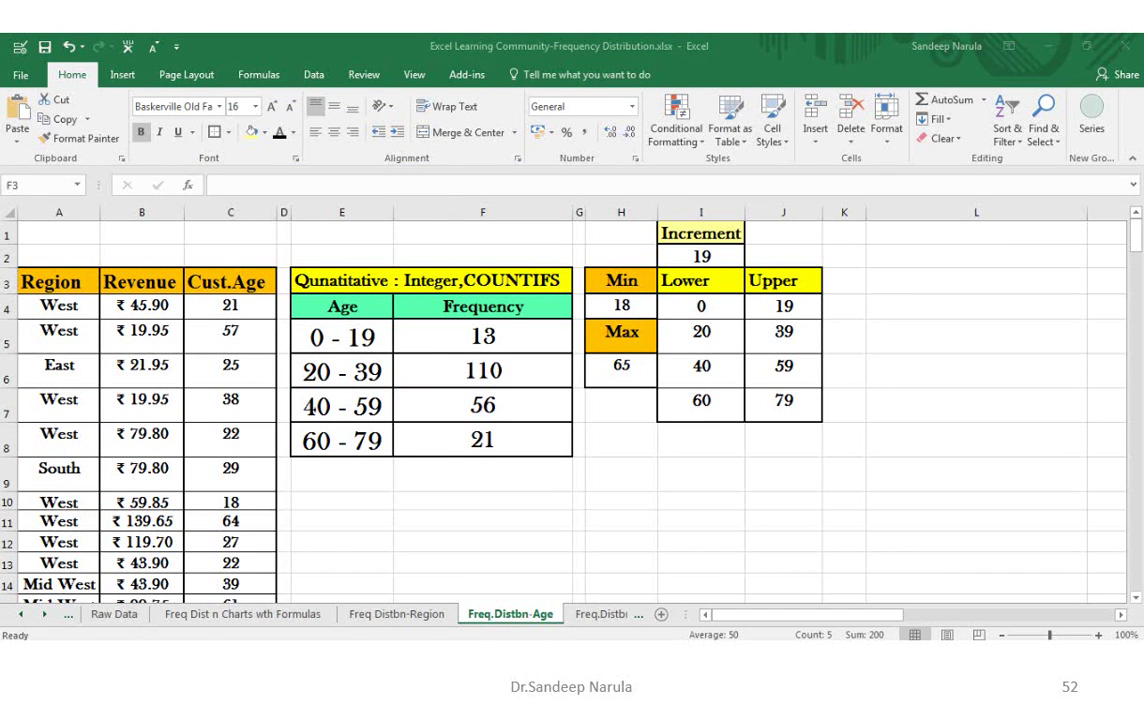
left_click(477, 463)
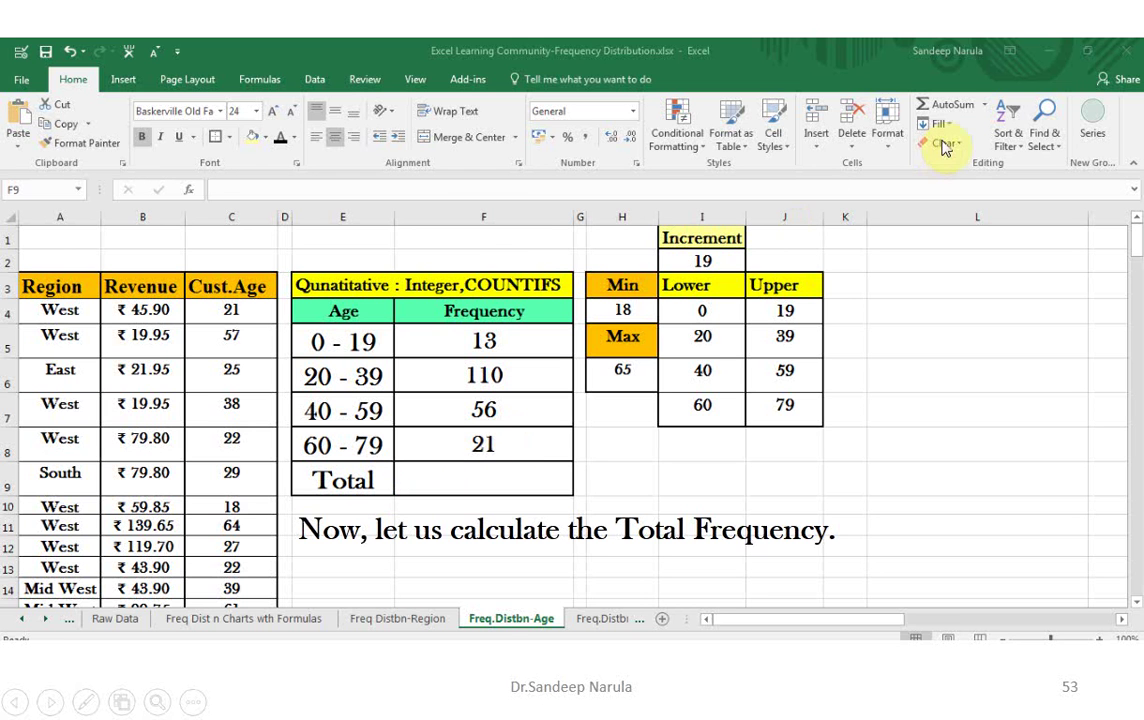
left_click(484, 482)
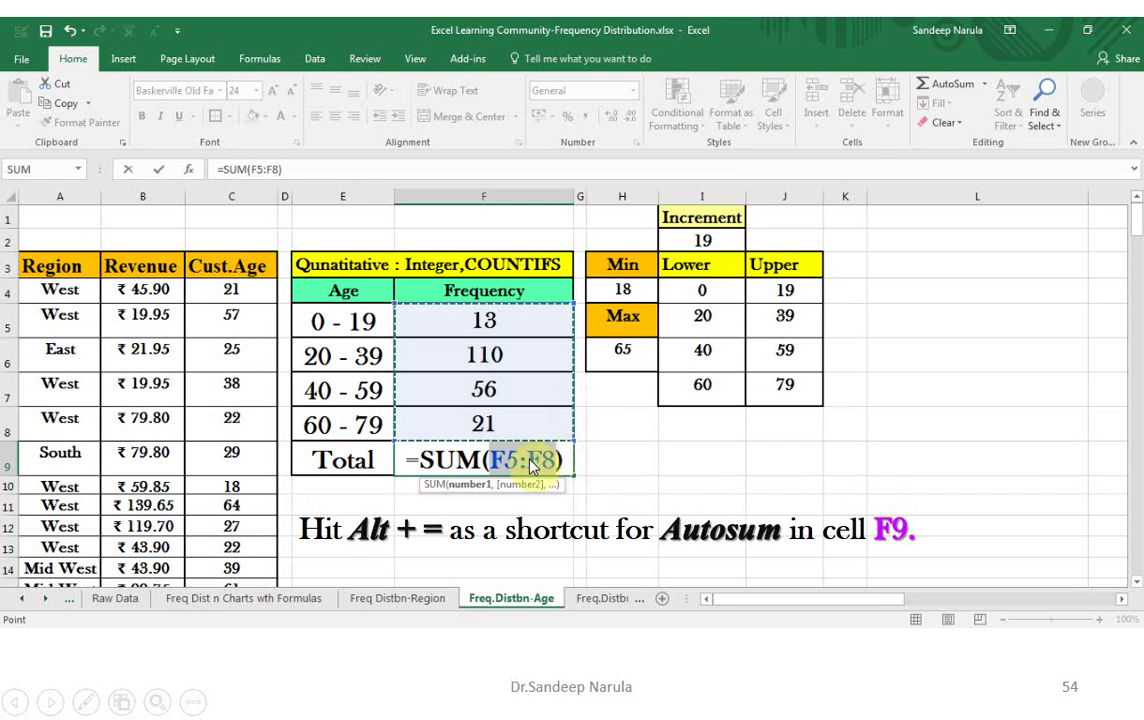
left_click(567, 465)
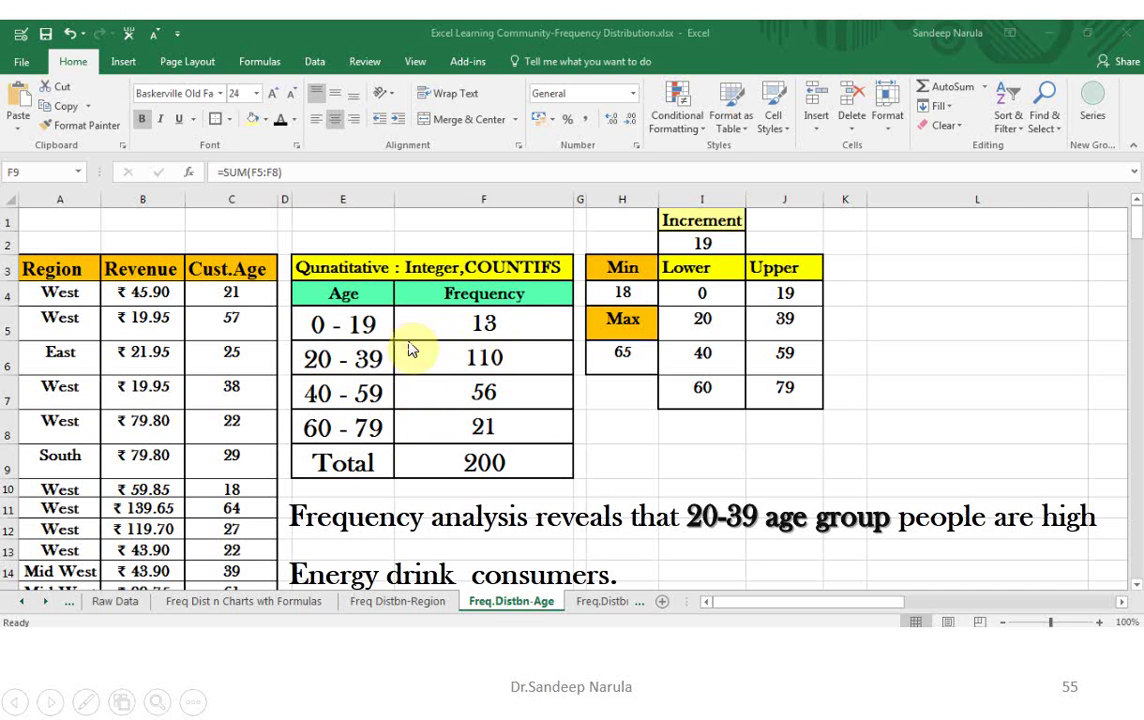
left_click(470, 404)
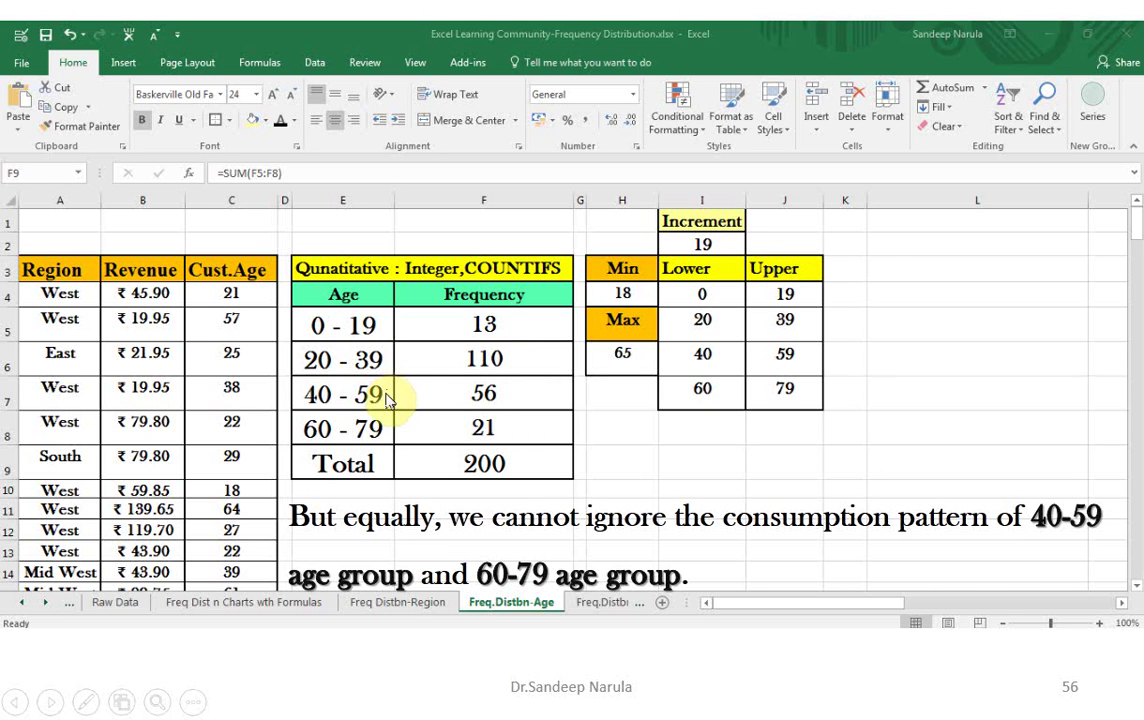
left_click(382, 430)
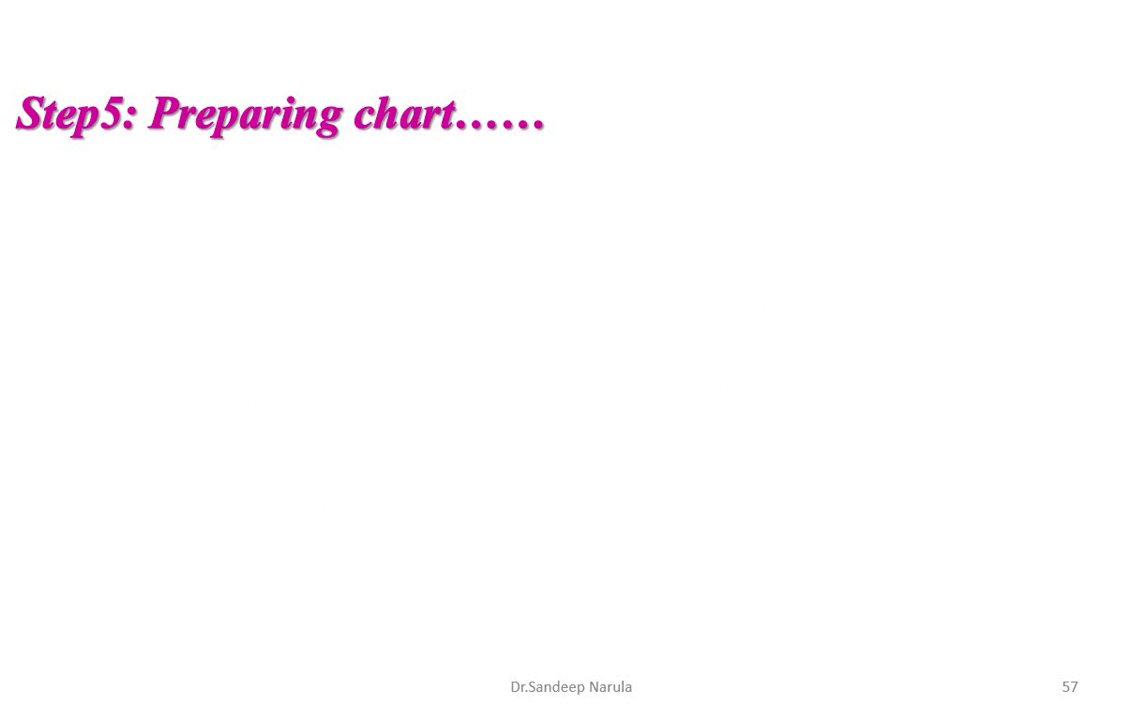
key("Right")
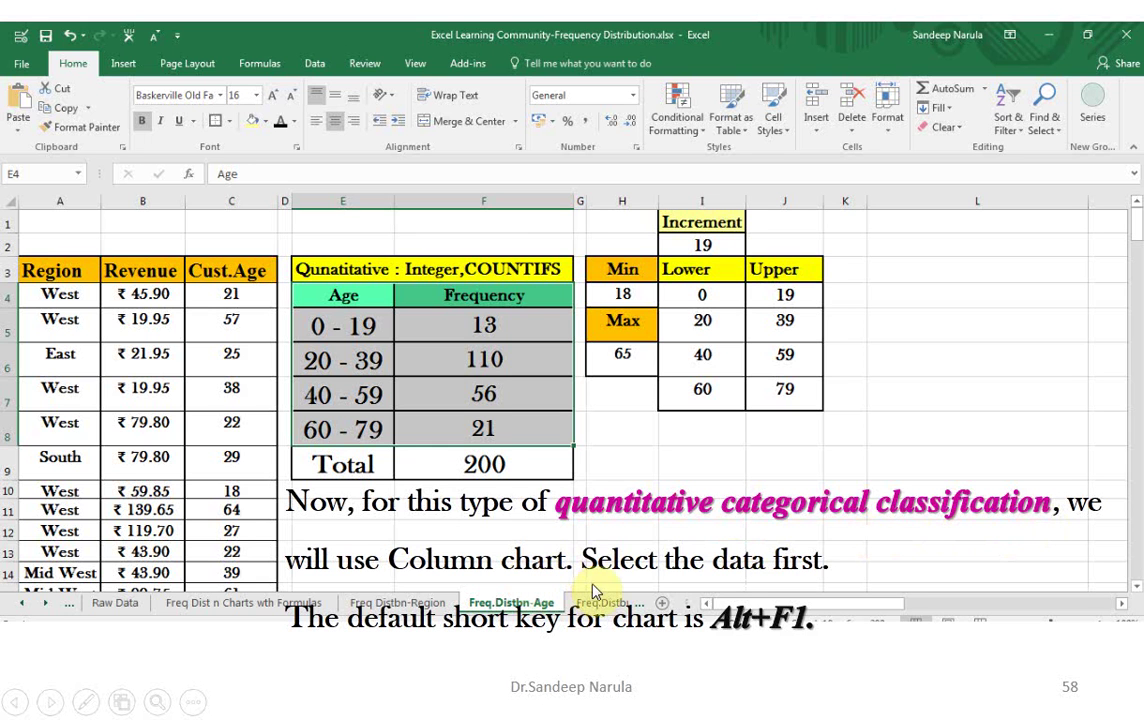
left_click(768, 597)
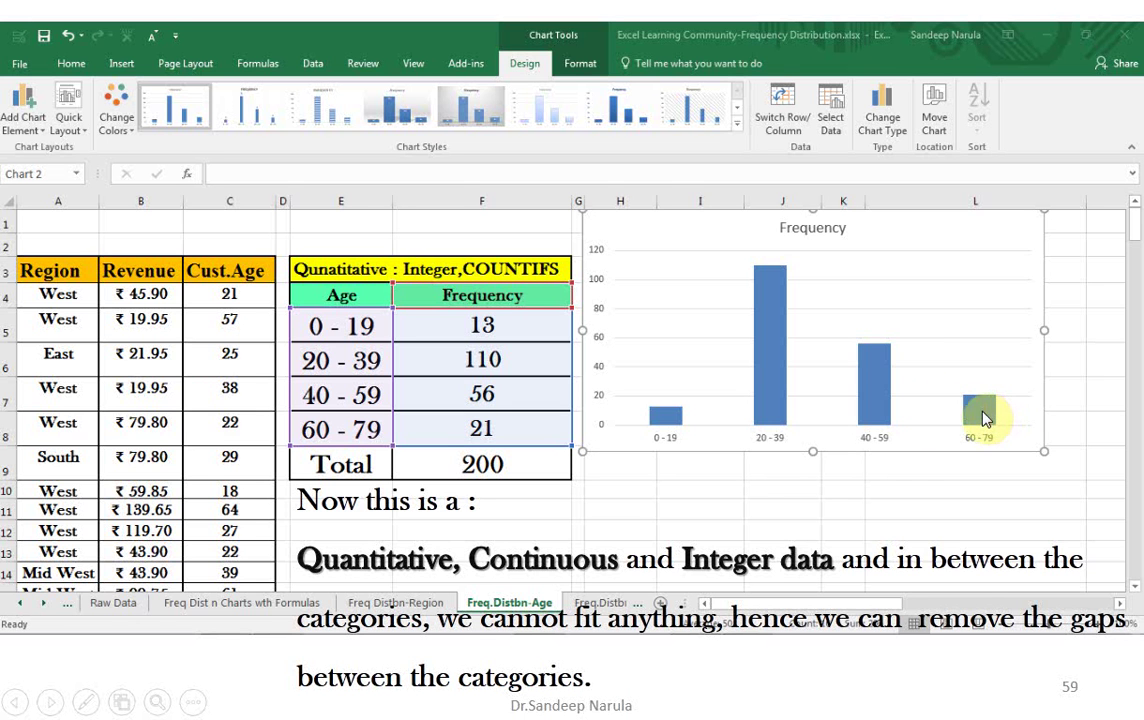
left_click(838, 407)
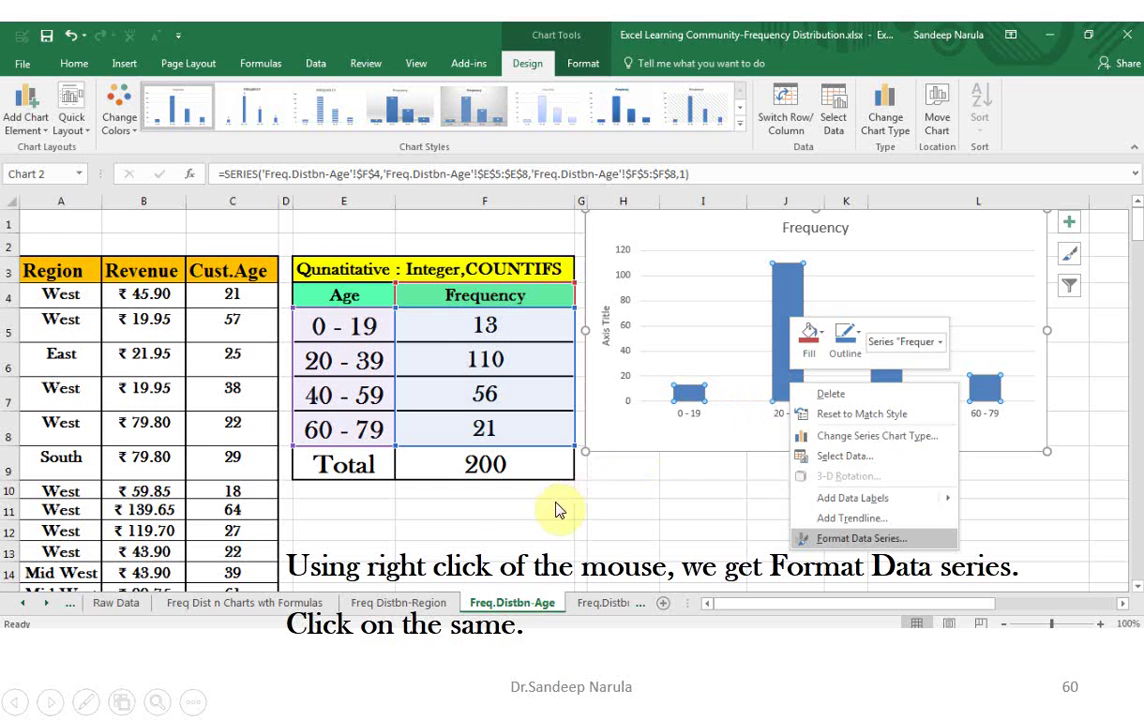
left_click(868, 537)
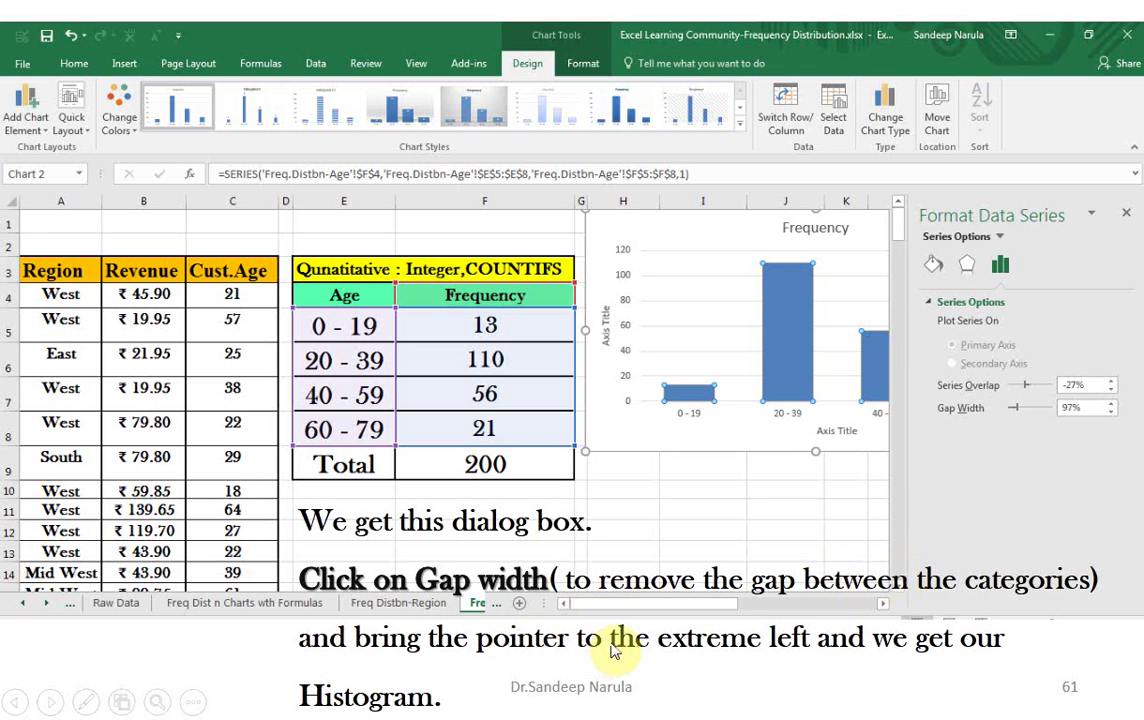
left_click(778, 514)
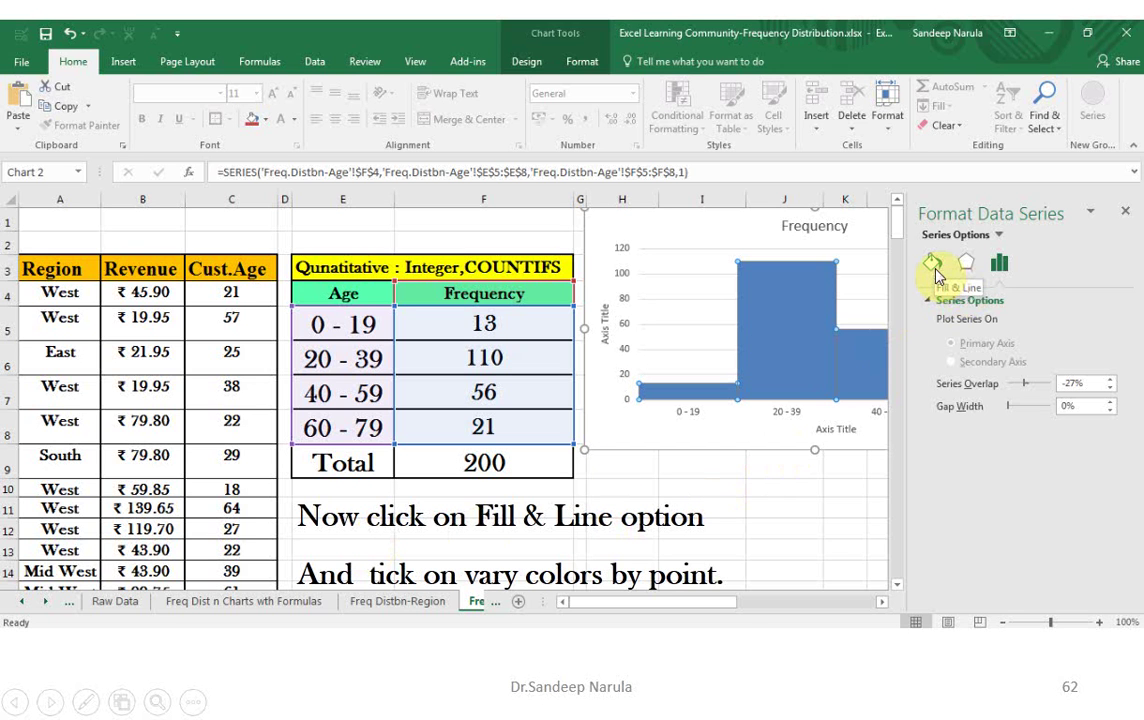
left_click(820, 390)
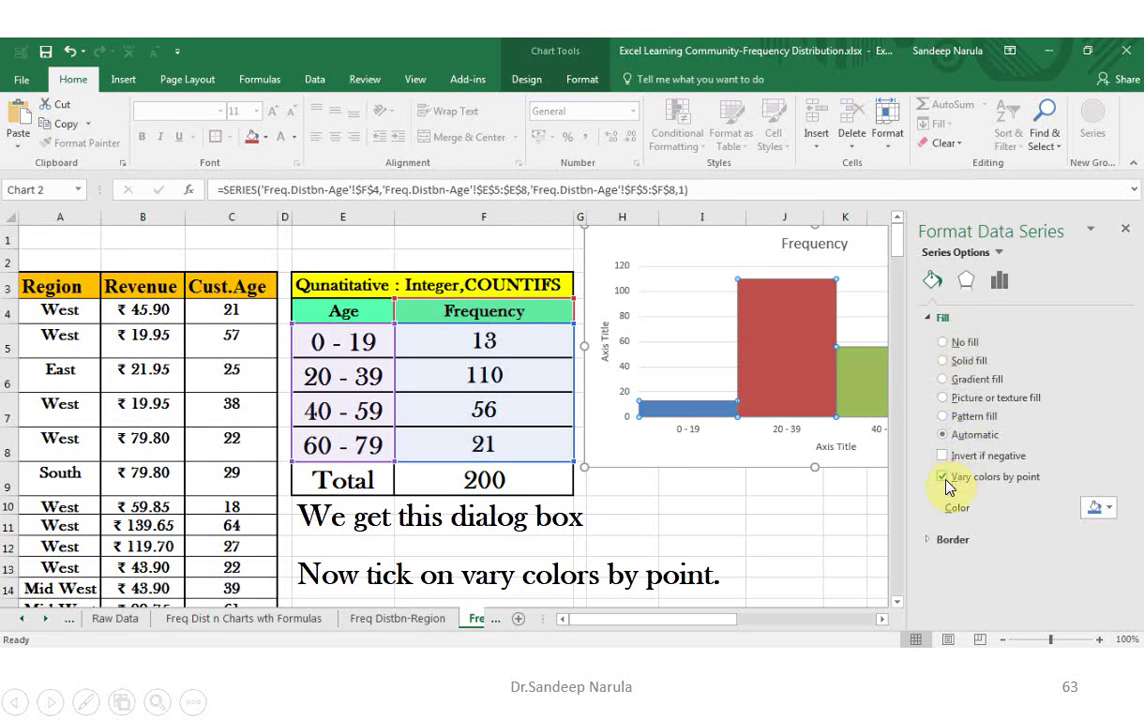
left_click(857, 384)
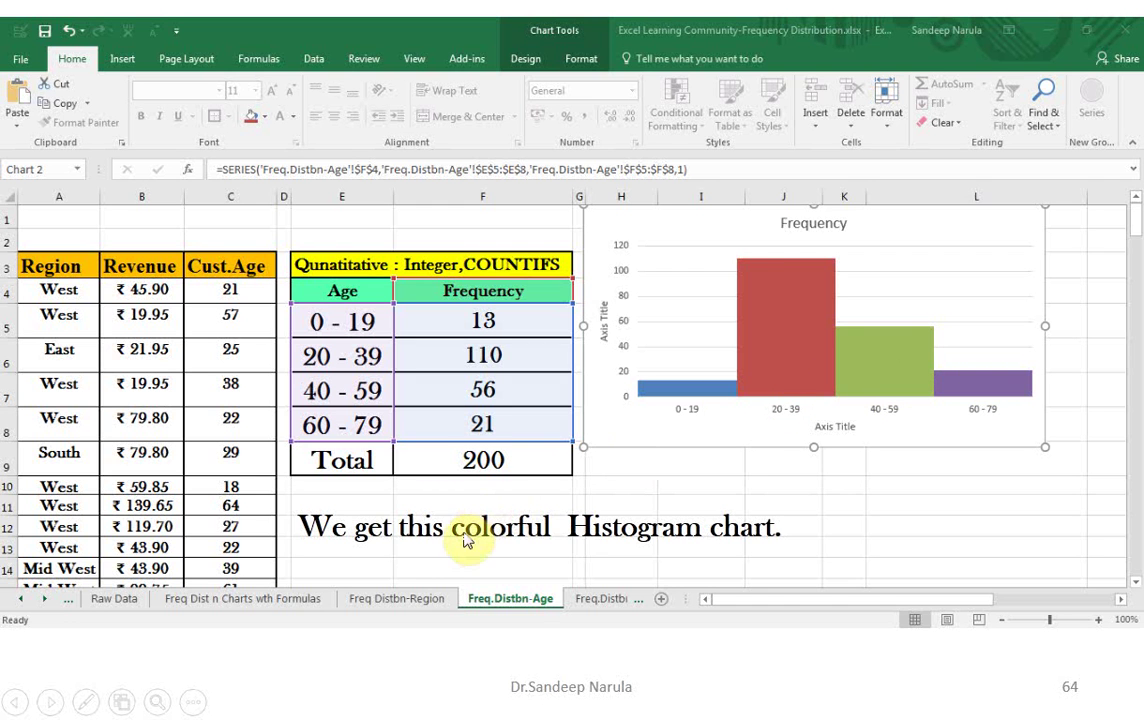
left_click(704, 537)
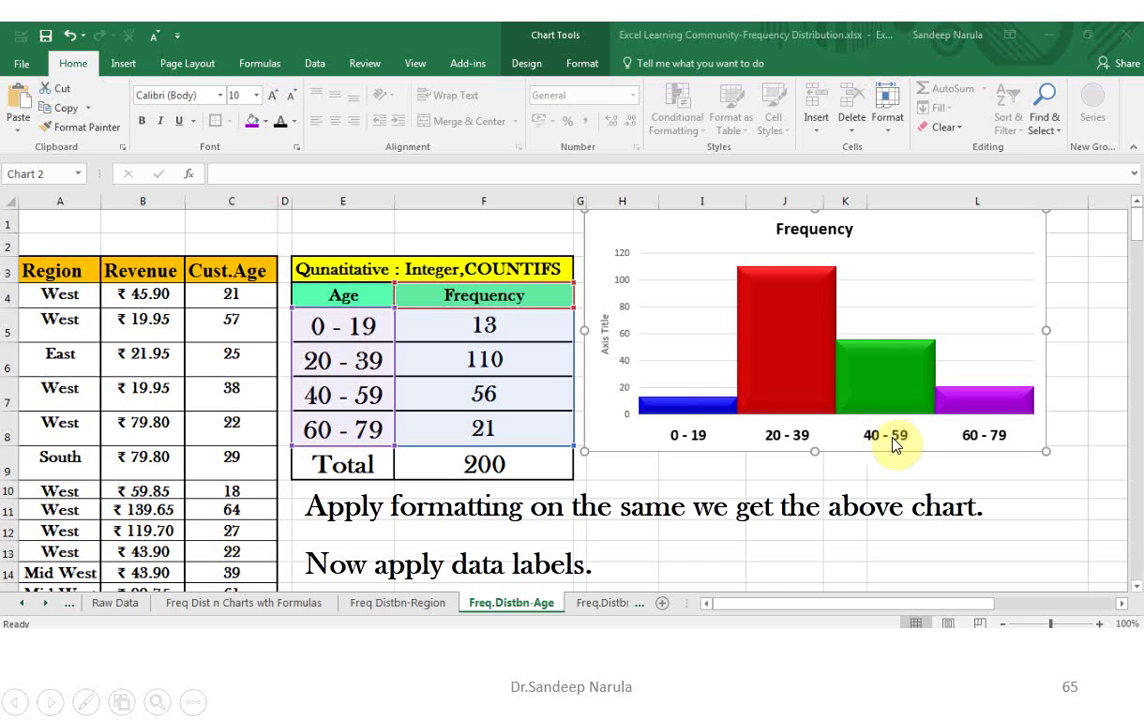
left_click(758, 435)
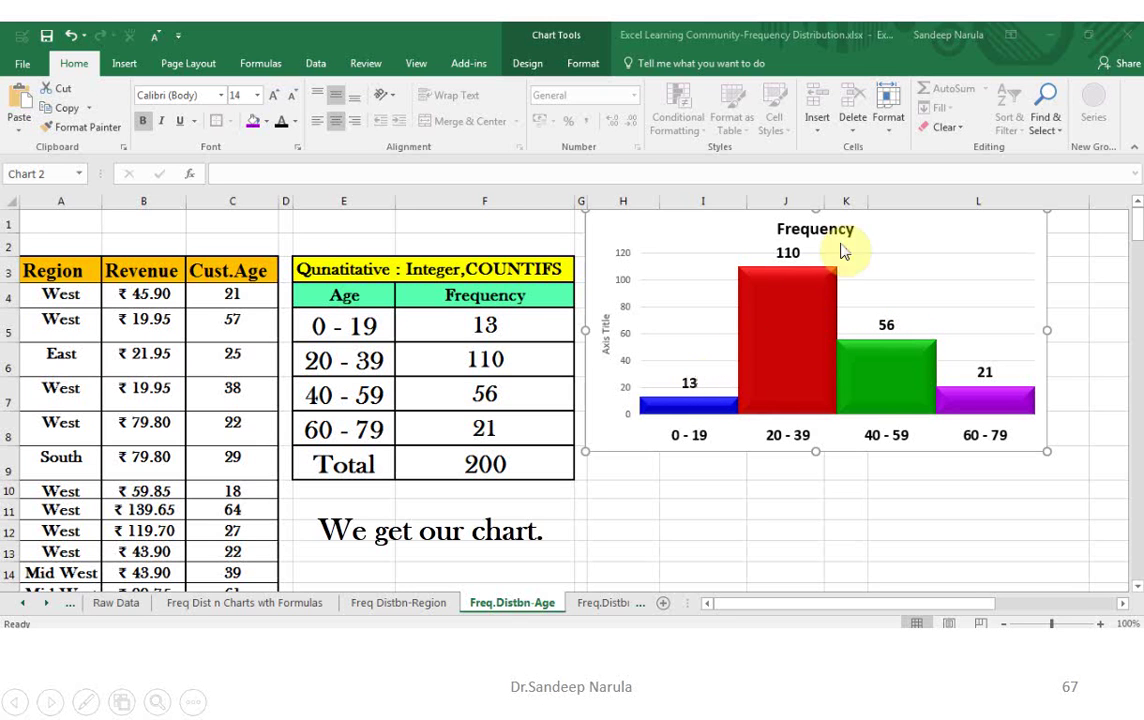
left_click(838, 346)
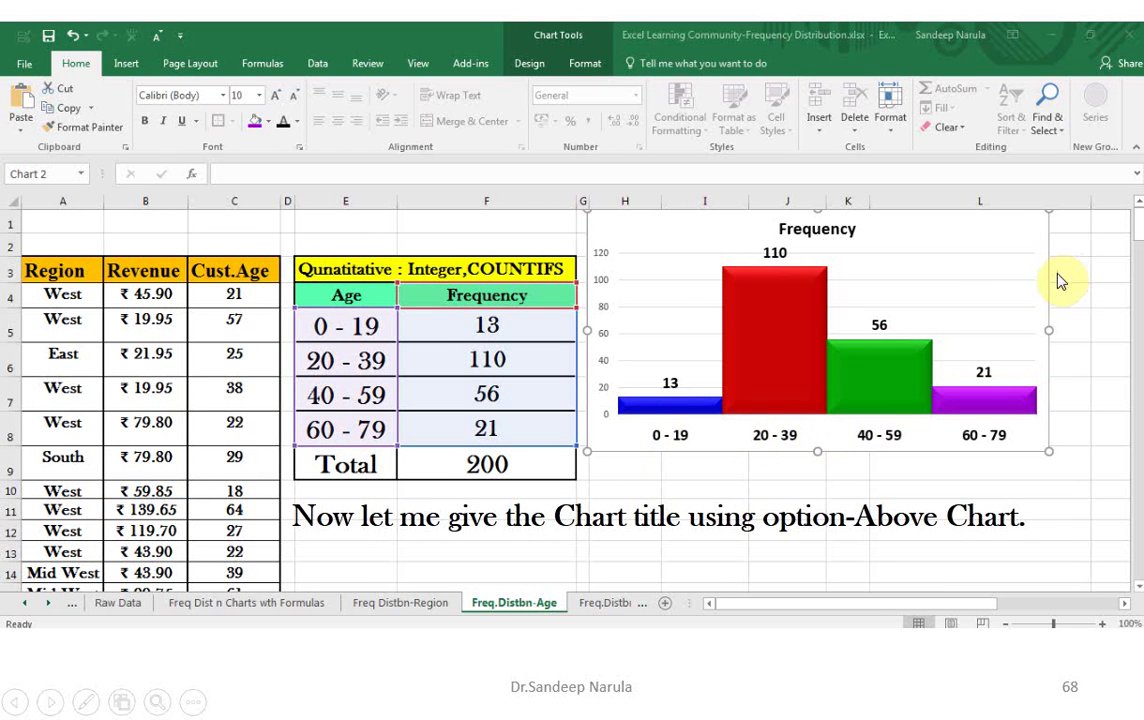
left_click(840, 235)
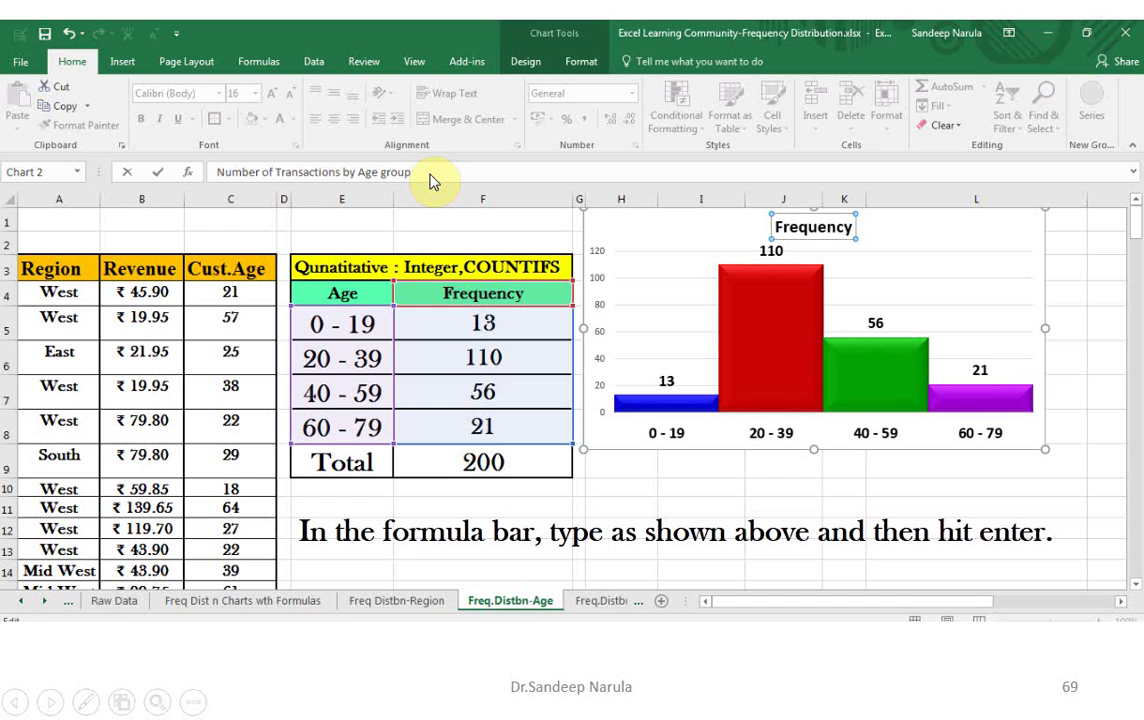
key("Right")
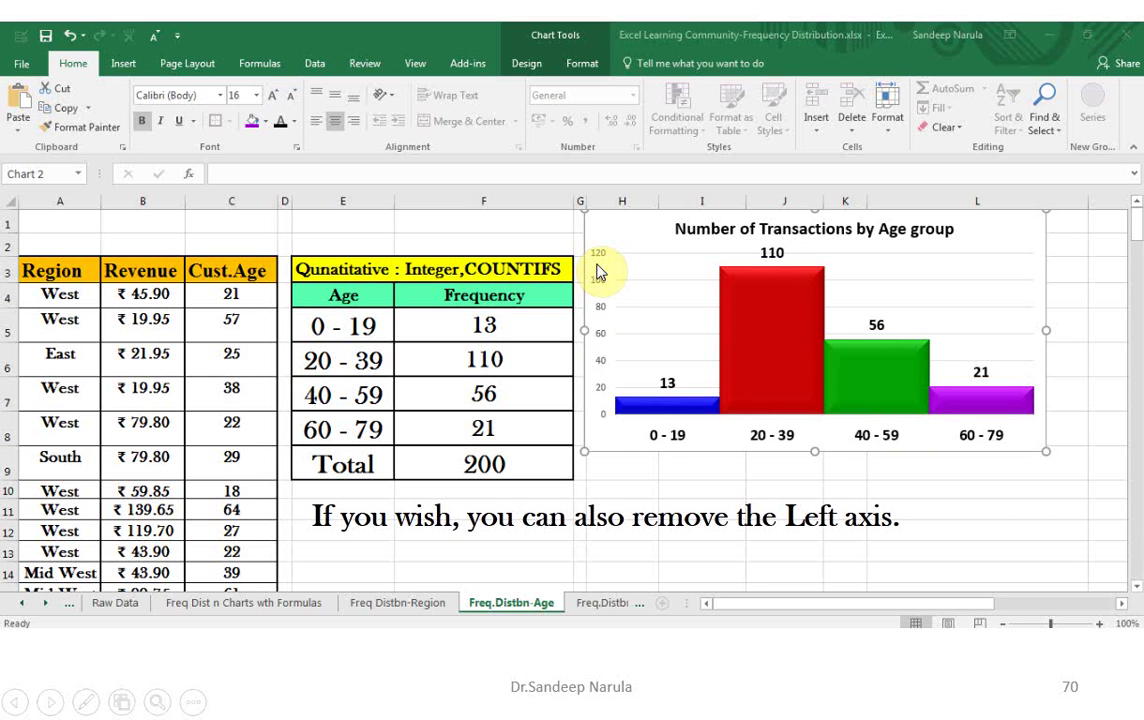
key("Right")
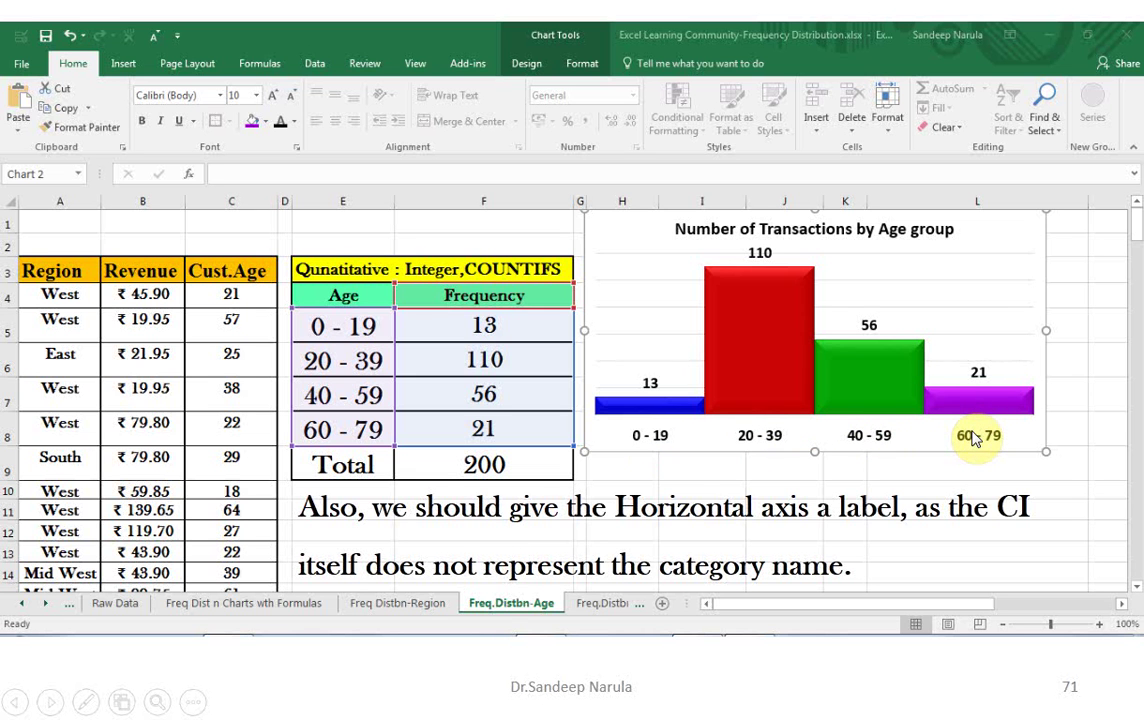
key("Right")
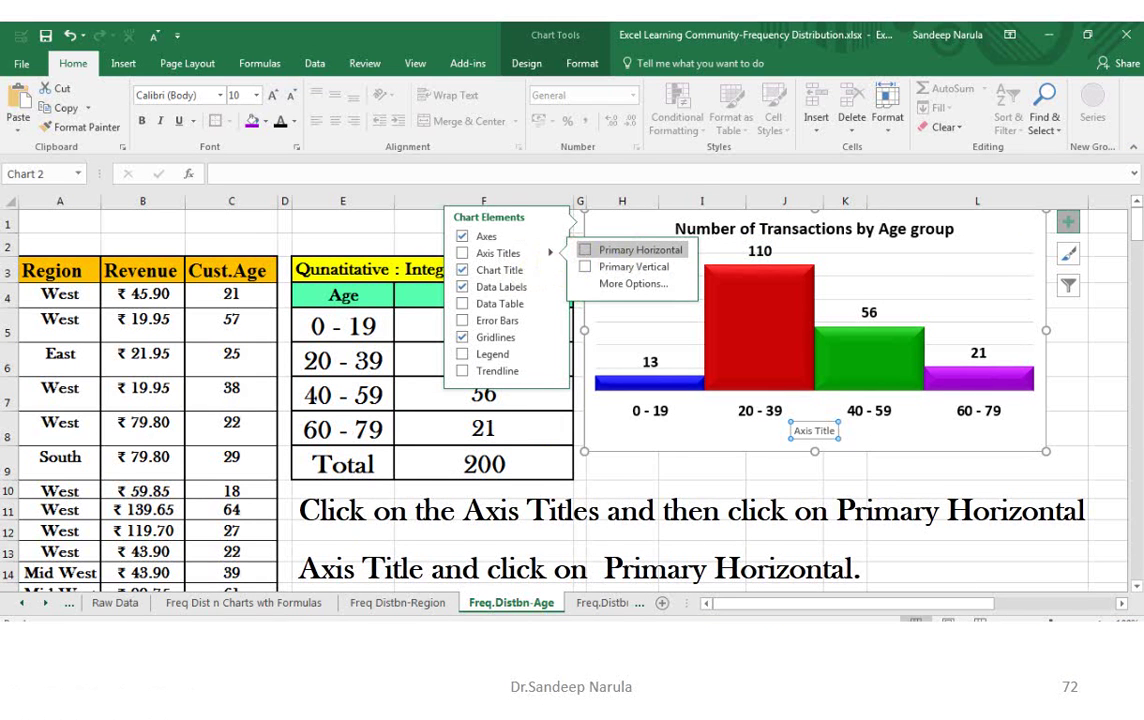
key("Right")
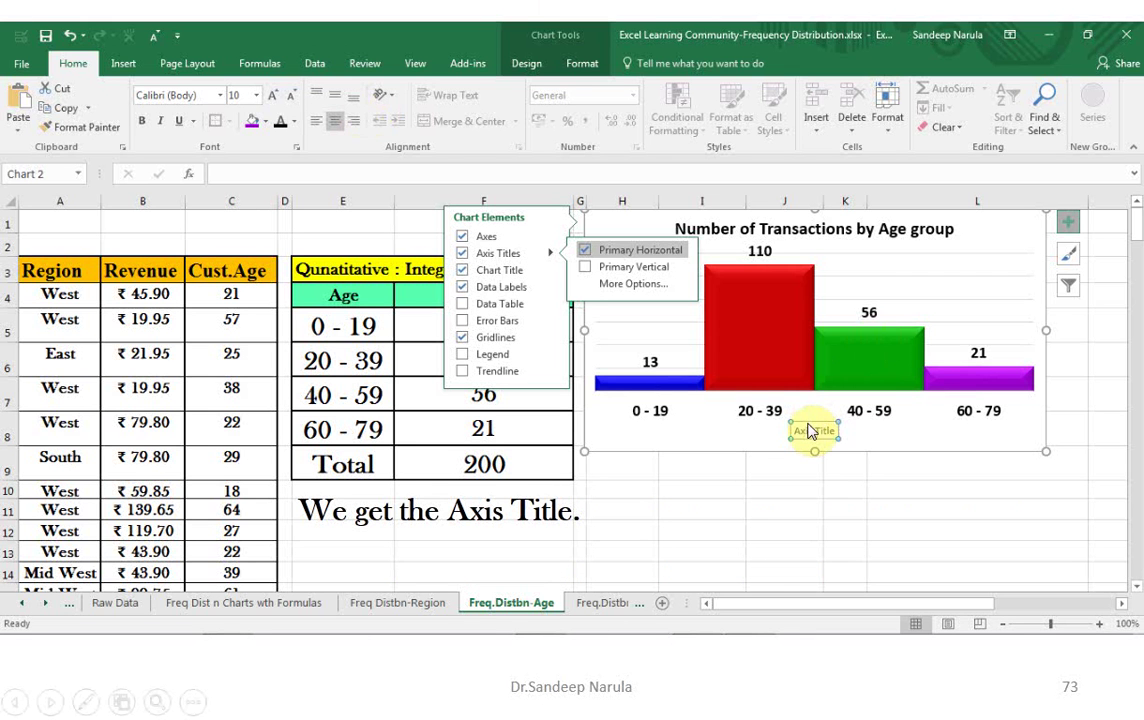
key("Right")
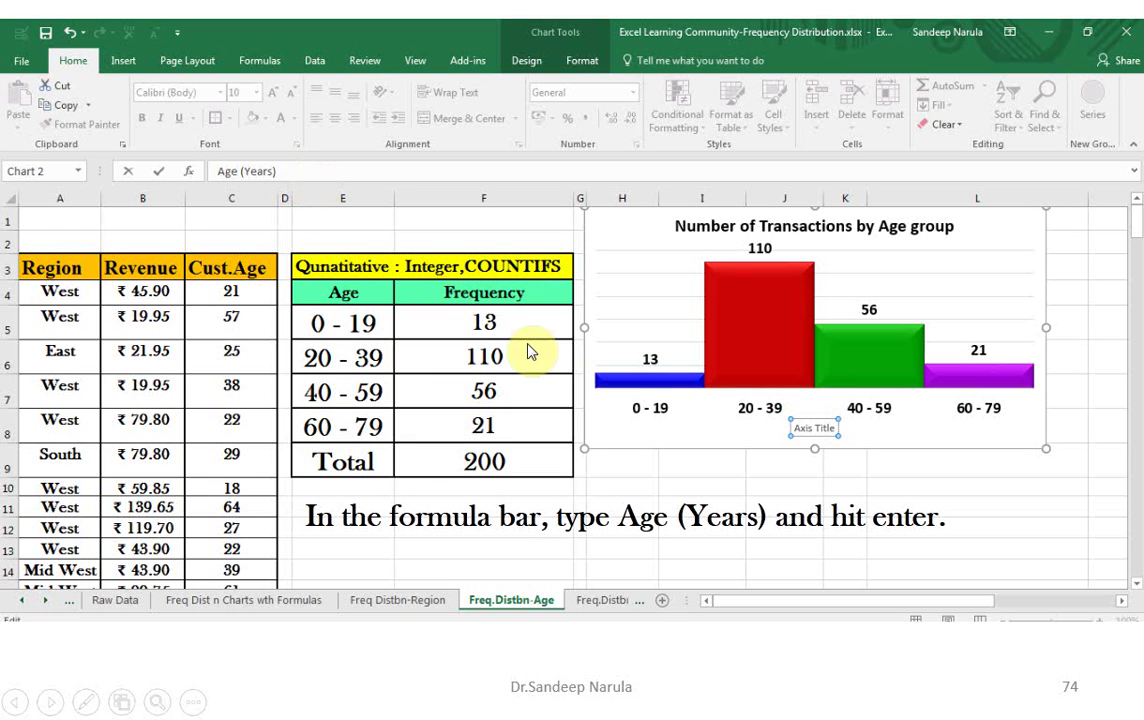
key("Right")
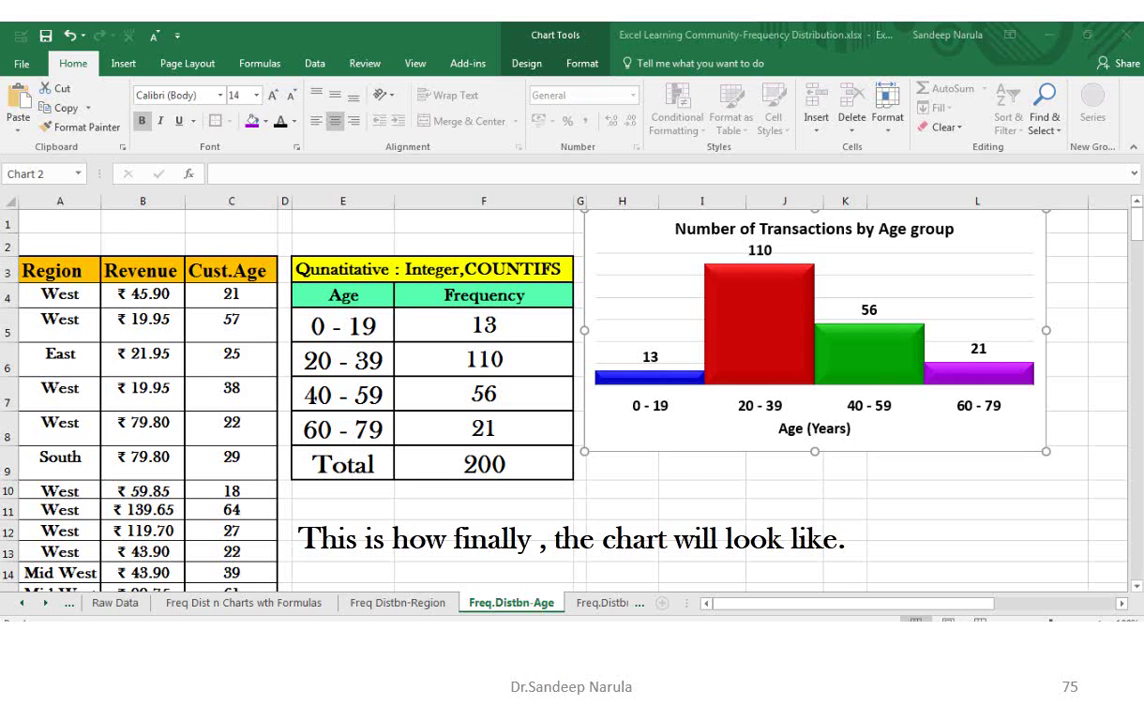
key("Right")
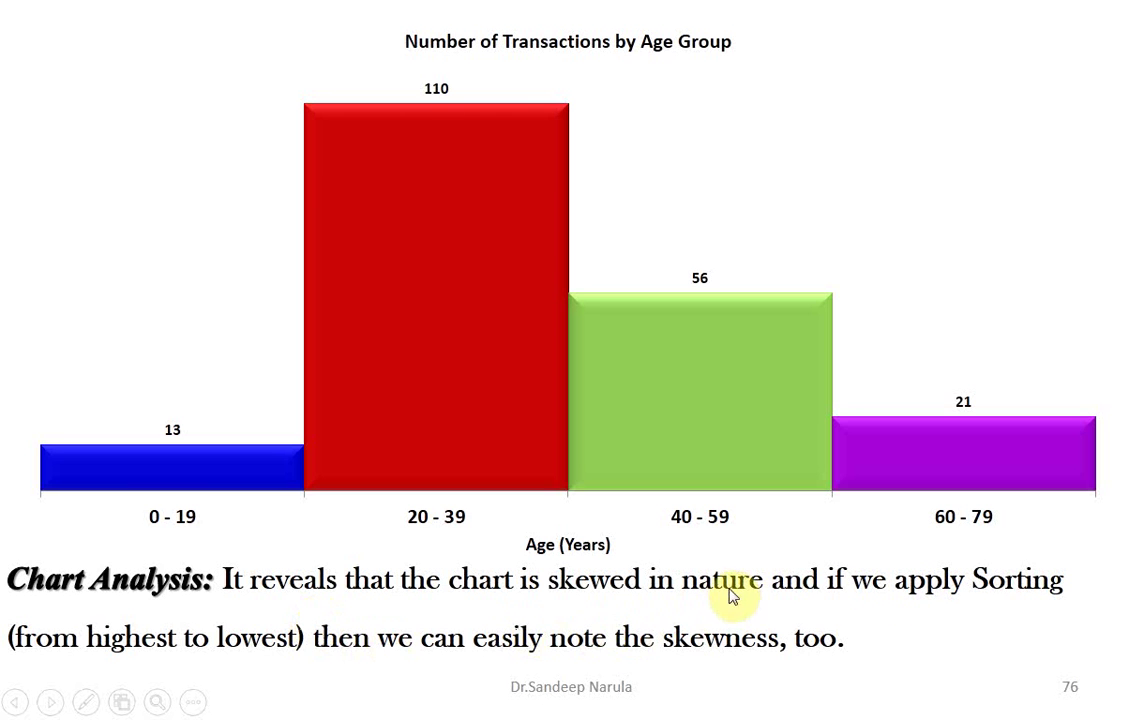
left_click(700, 567)
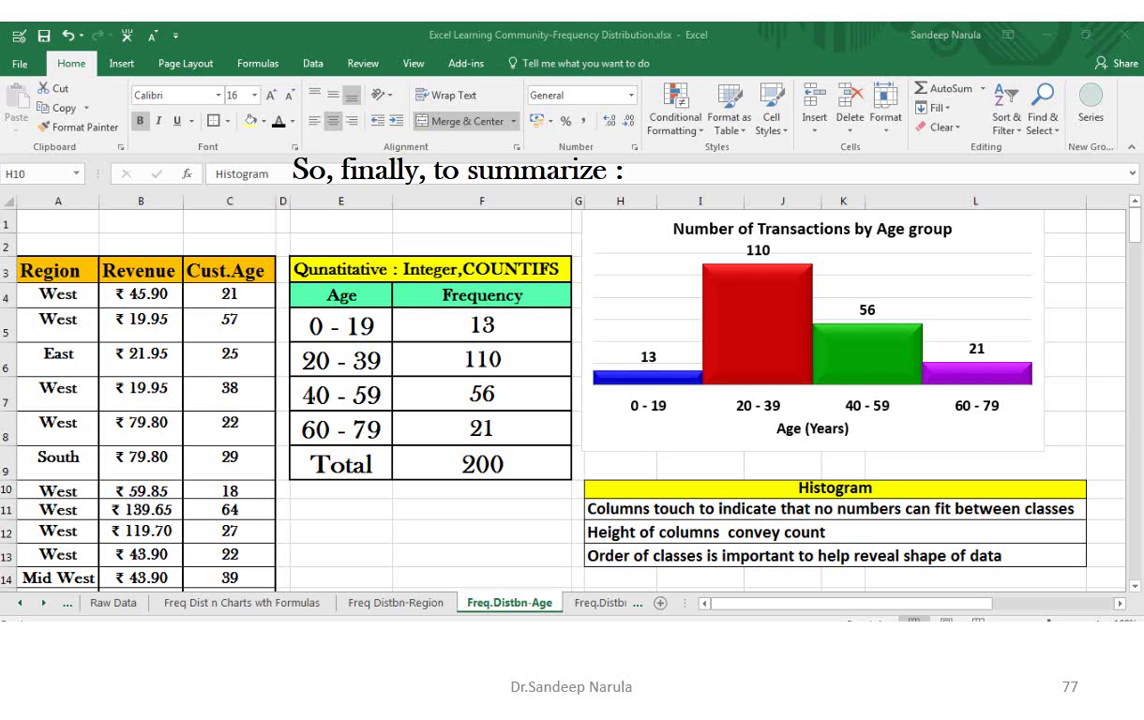
key("Right")
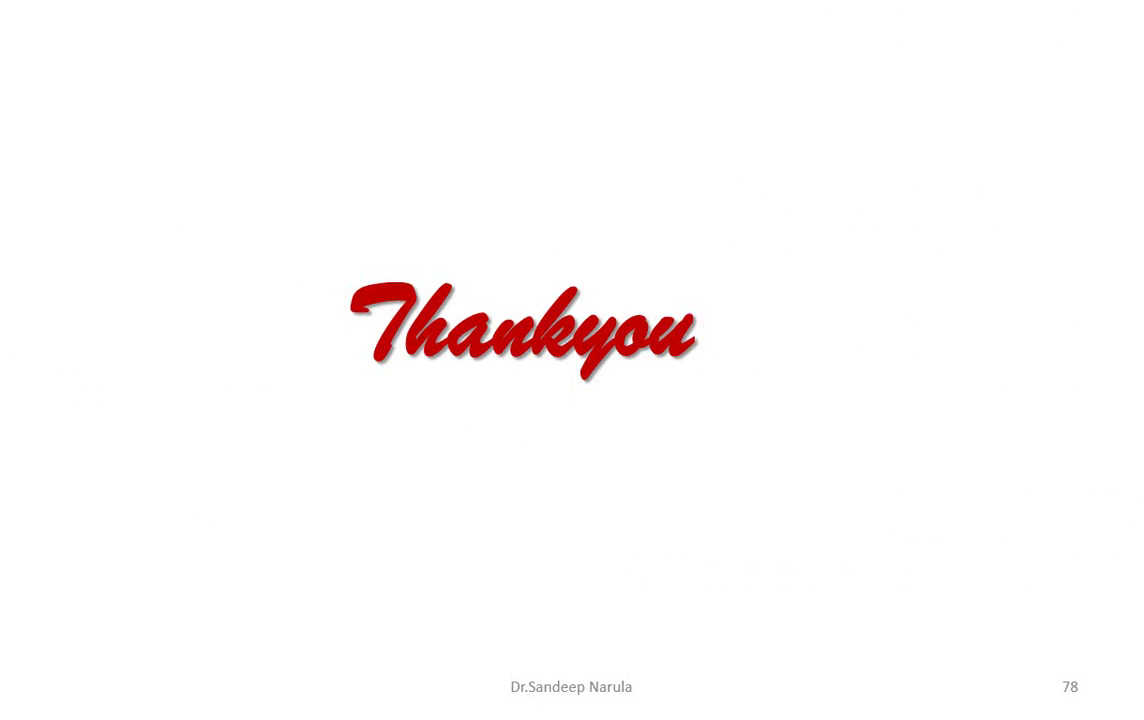